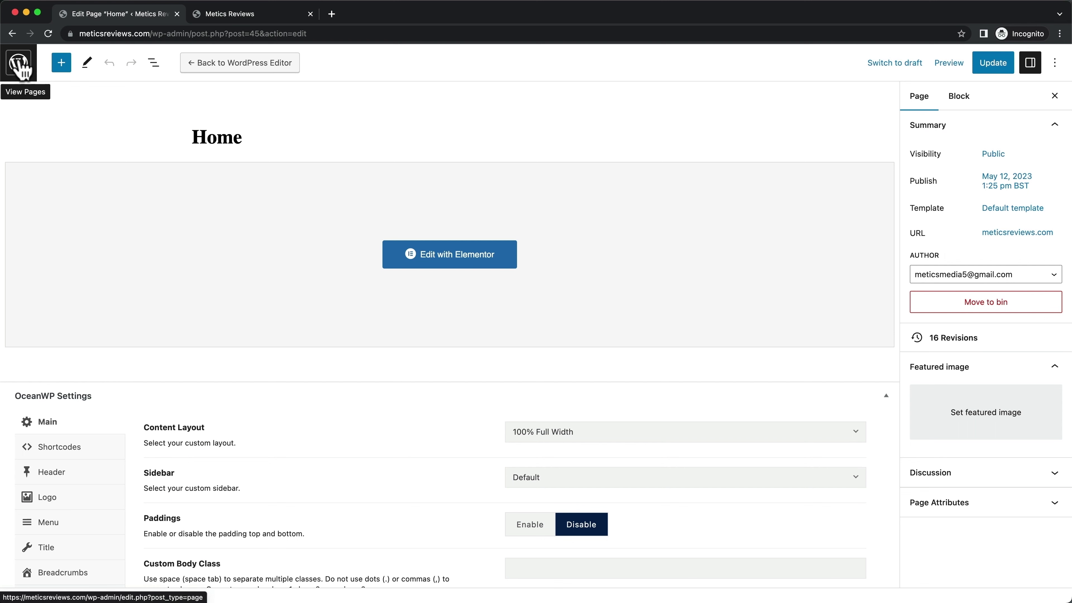
# Find The Post Grid plugin by RadiusTheme in the WordPress plugin directory, then install and activate it
pyautogui.click(19, 74)
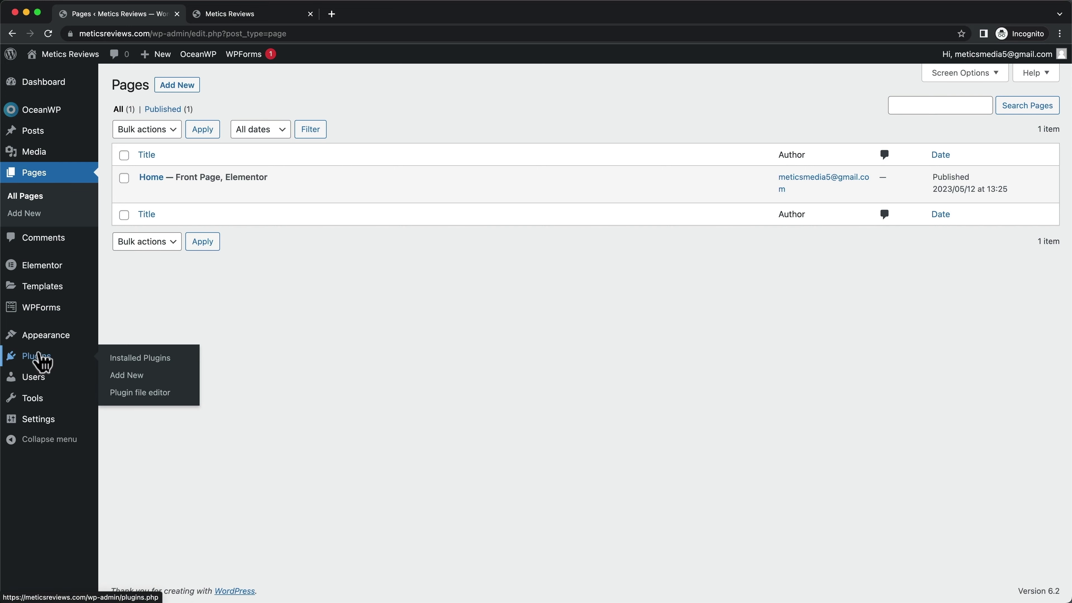
pyautogui.click(37, 357)
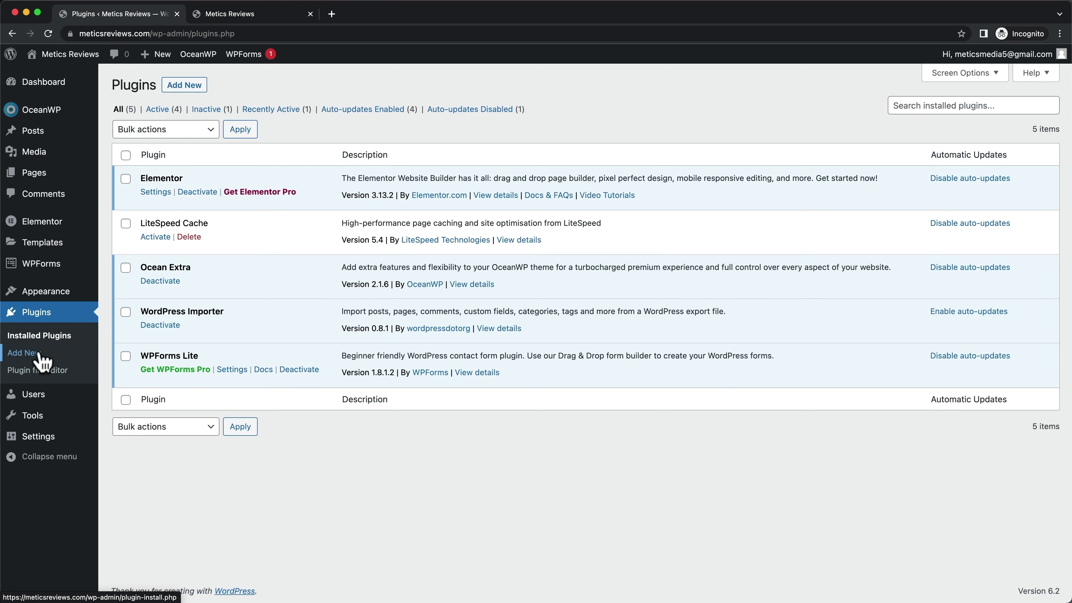
pyautogui.click(188, 86)
pyautogui.click(937, 122)
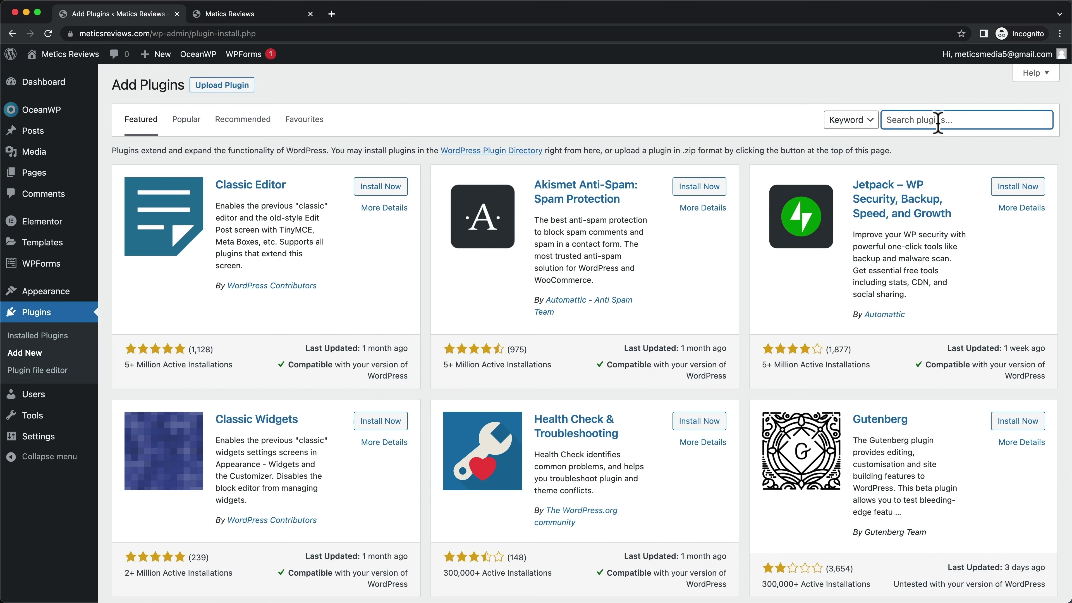
pyautogui.write('the post grid')
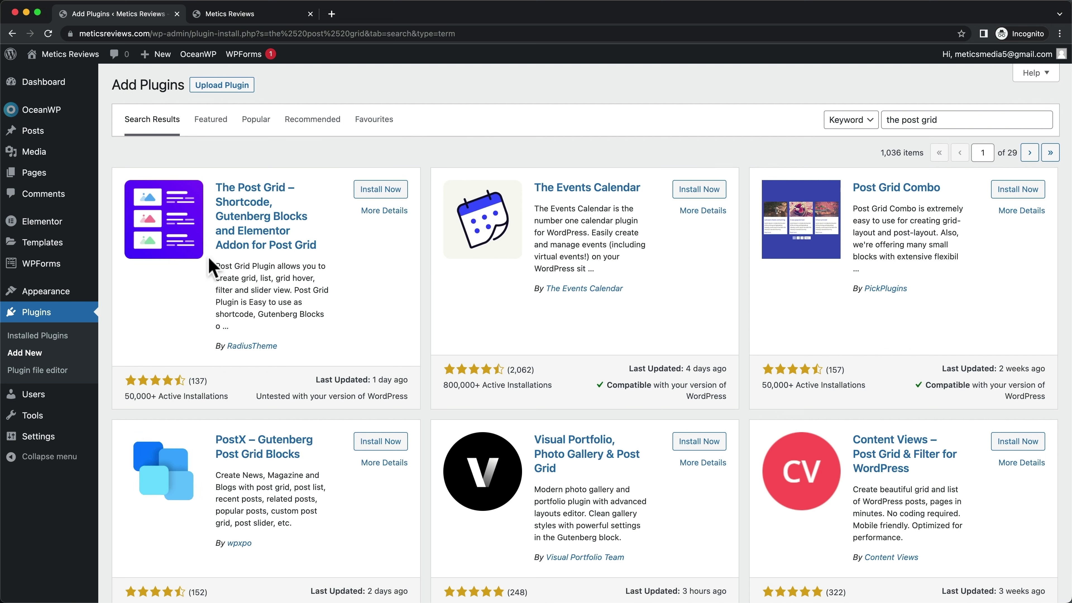
pyautogui.click(382, 190)
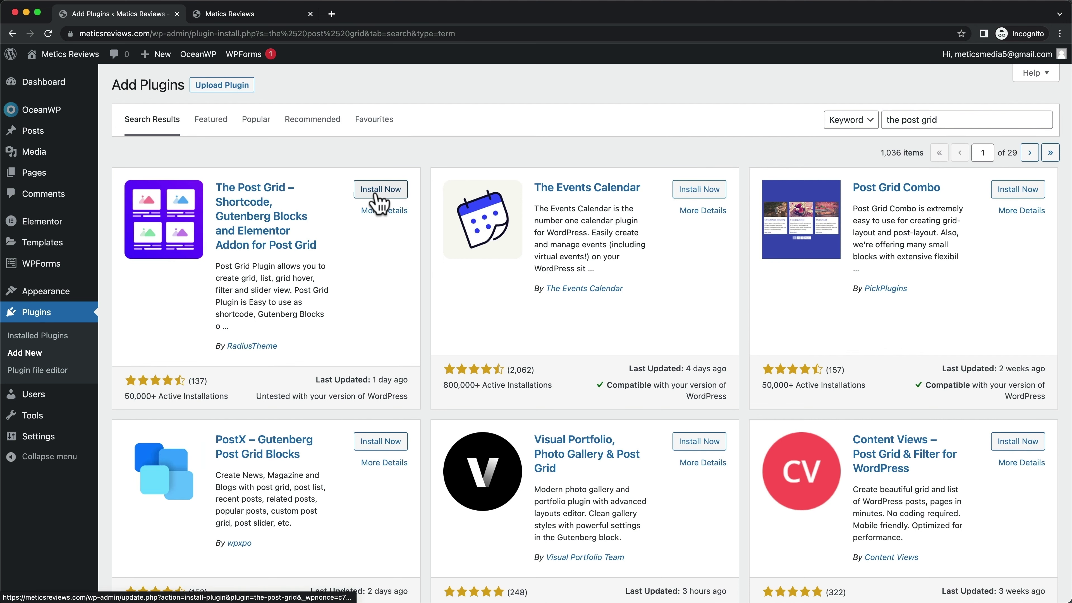
pyautogui.click(386, 192)
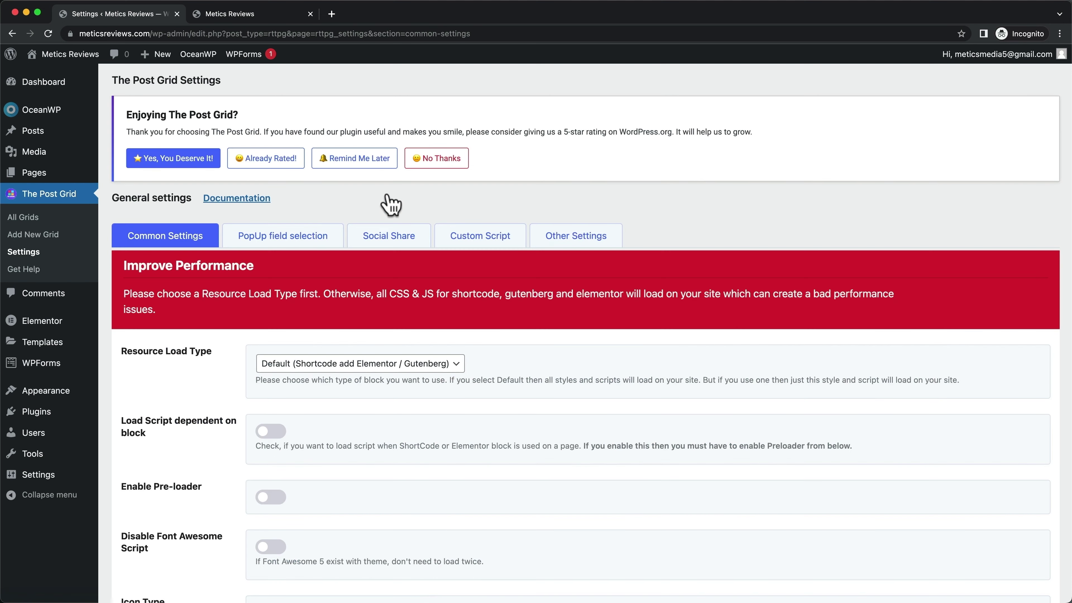
# Save The Post Grid's common settings with the default options
pyautogui.scroll(-2, 391, 203)
pyautogui.scroll(-2, 391, 204)
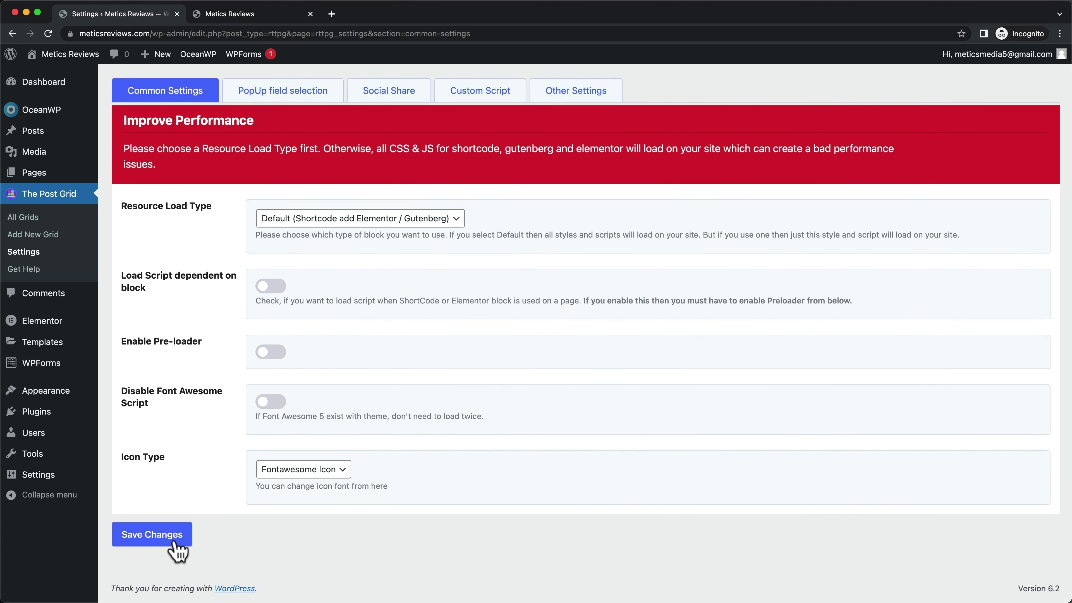
pyautogui.click(160, 545)
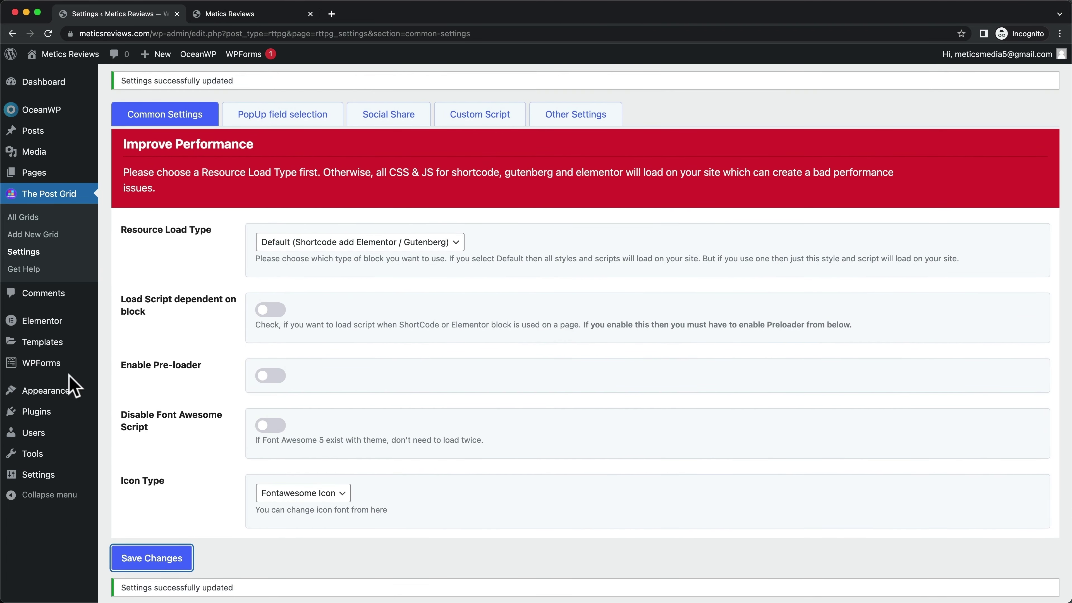
# Enable automatic updates for The Post Grid and WordPress Importer plugins
pyautogui.click(50, 413)
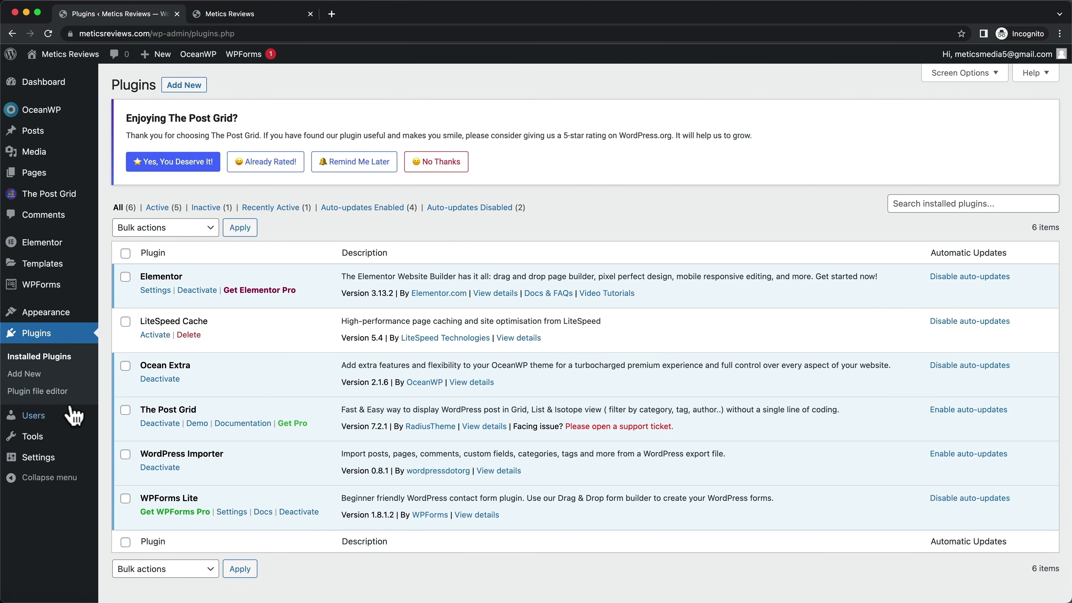
pyautogui.scroll(-1, 261, 389)
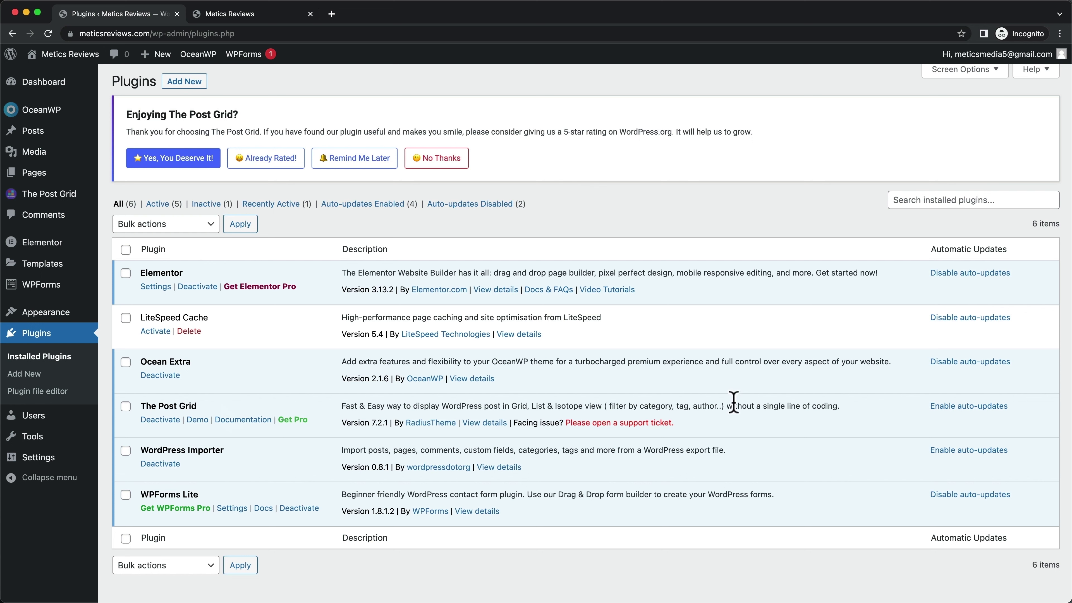
pyautogui.click(965, 407)
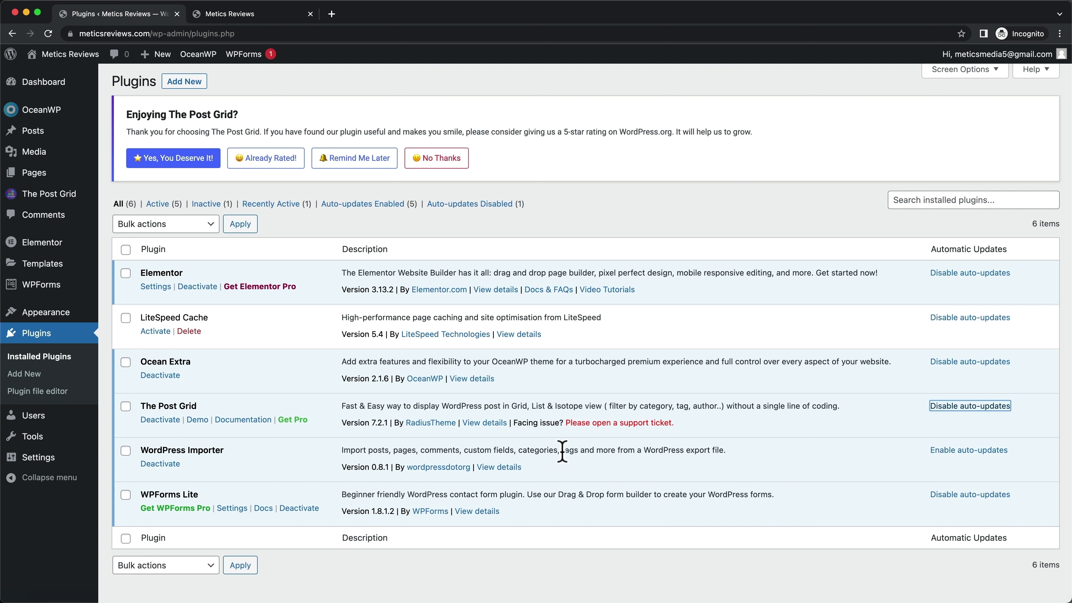
pyautogui.click(962, 455)
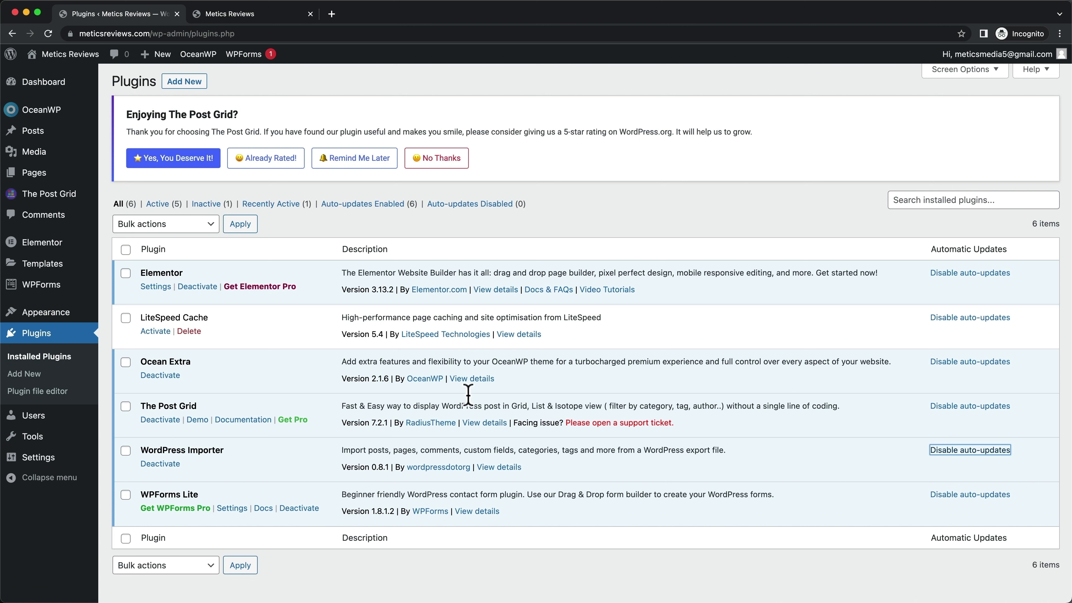
# Open the Home page for editing with Elementor from the site's list of pages
pyautogui.click(33, 173)
pyautogui.moveTo(418, 287)
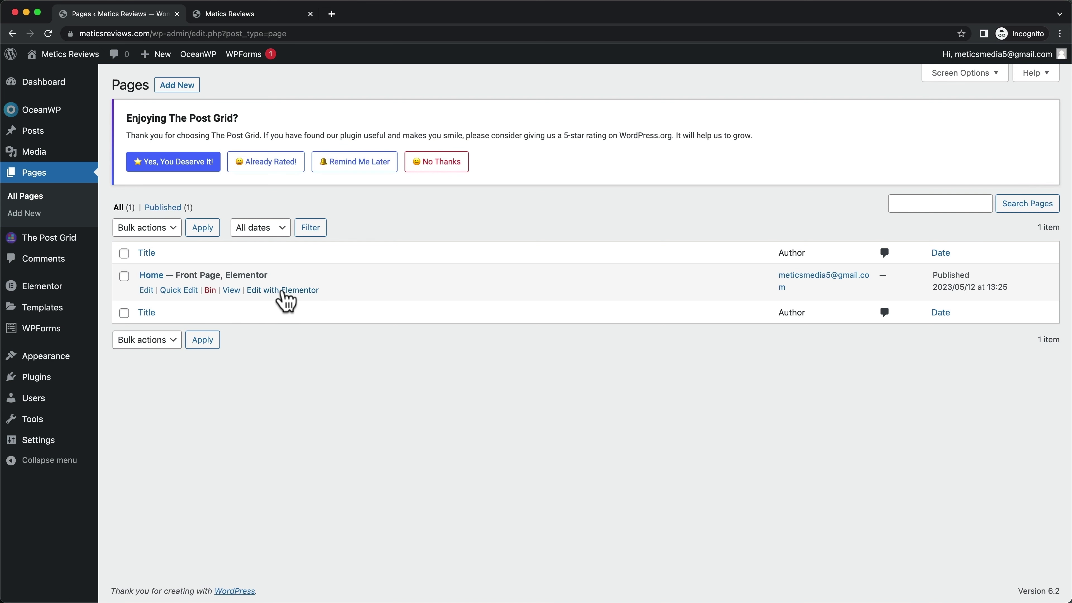
pyautogui.click(273, 292)
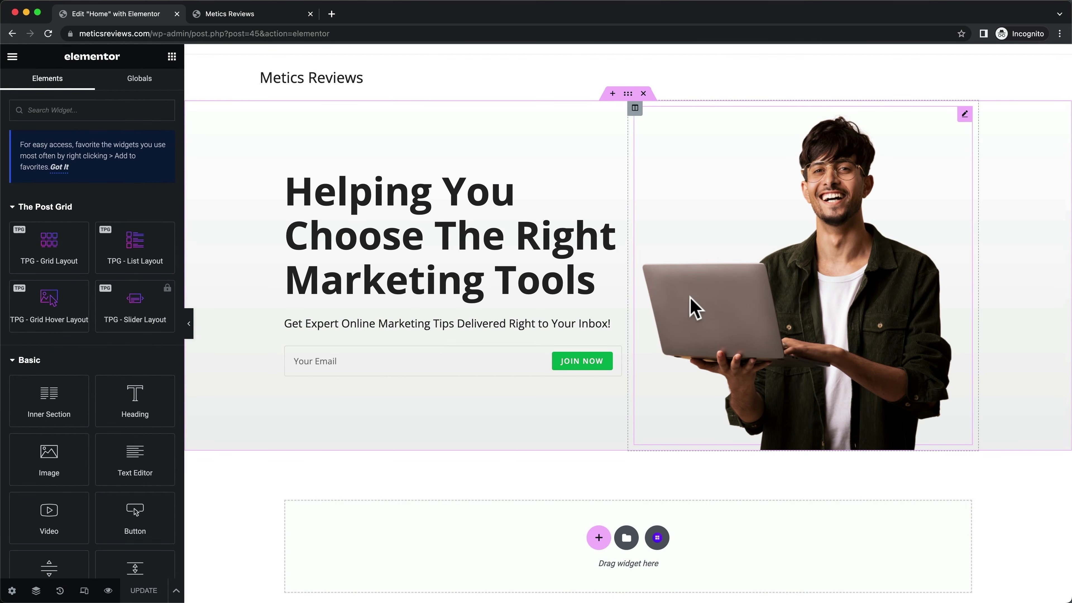
# Add a new single-column section below the hero section of the Home page
pyautogui.scroll(-1, 694, 307)
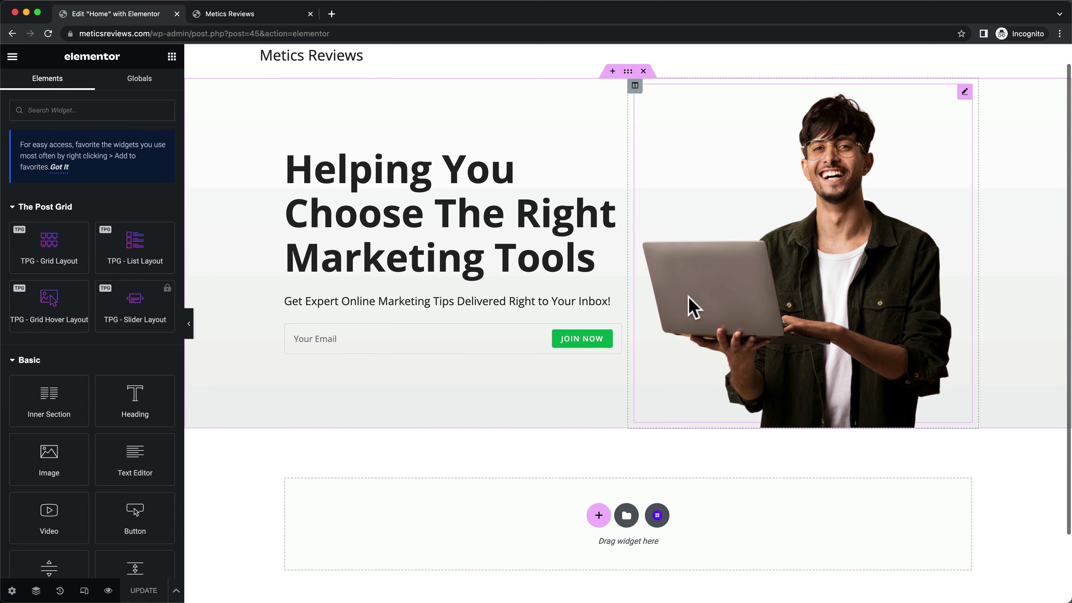
pyautogui.click(599, 515)
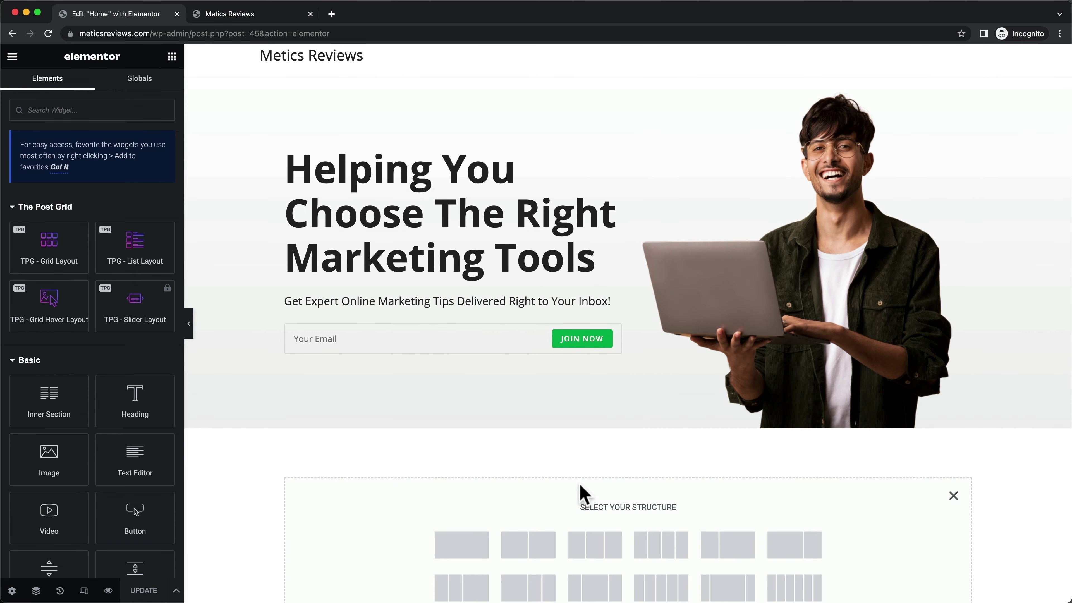
pyautogui.scroll(-6, 579, 491)
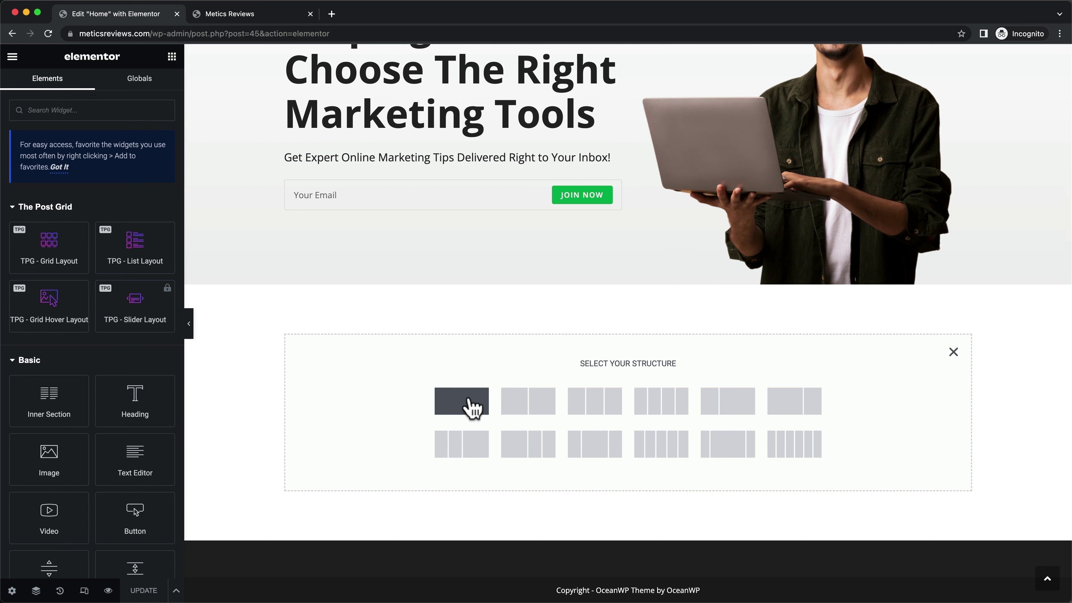
pyautogui.click(461, 401)
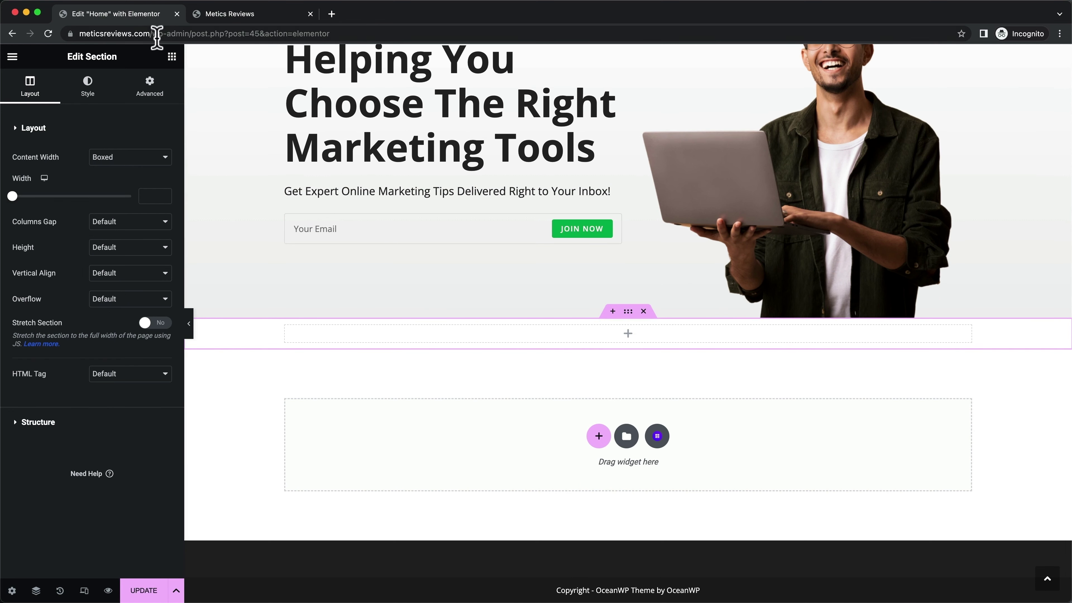
# Place the TPG - Grid Layout widget inside the new empty section
pyautogui.click(171, 58)
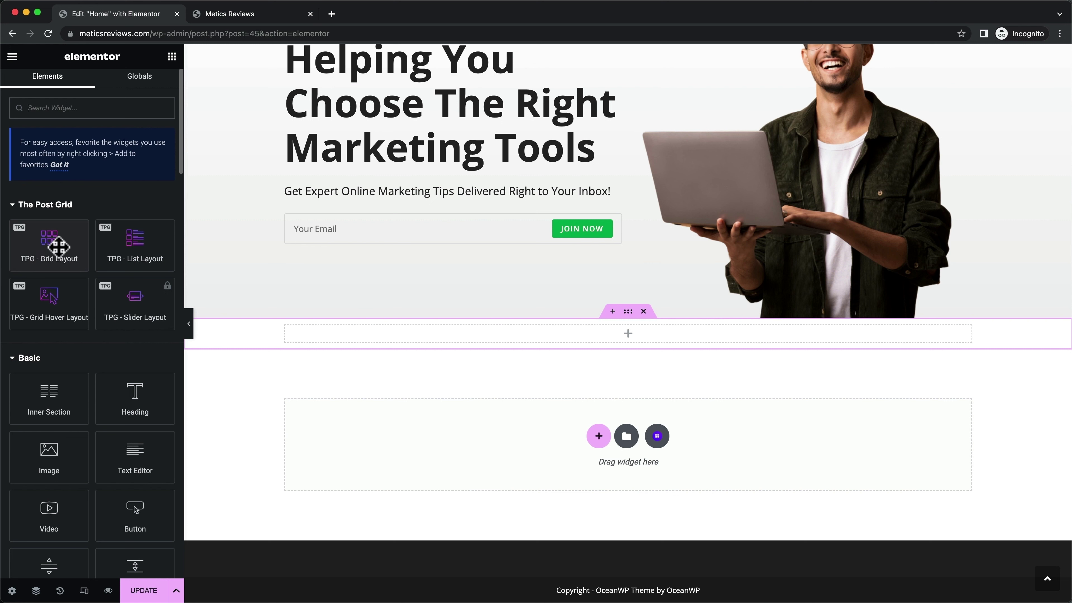
pyautogui.moveTo(58, 246); pyautogui.dragTo(624, 333)
pyautogui.scroll(3, 674, 243)
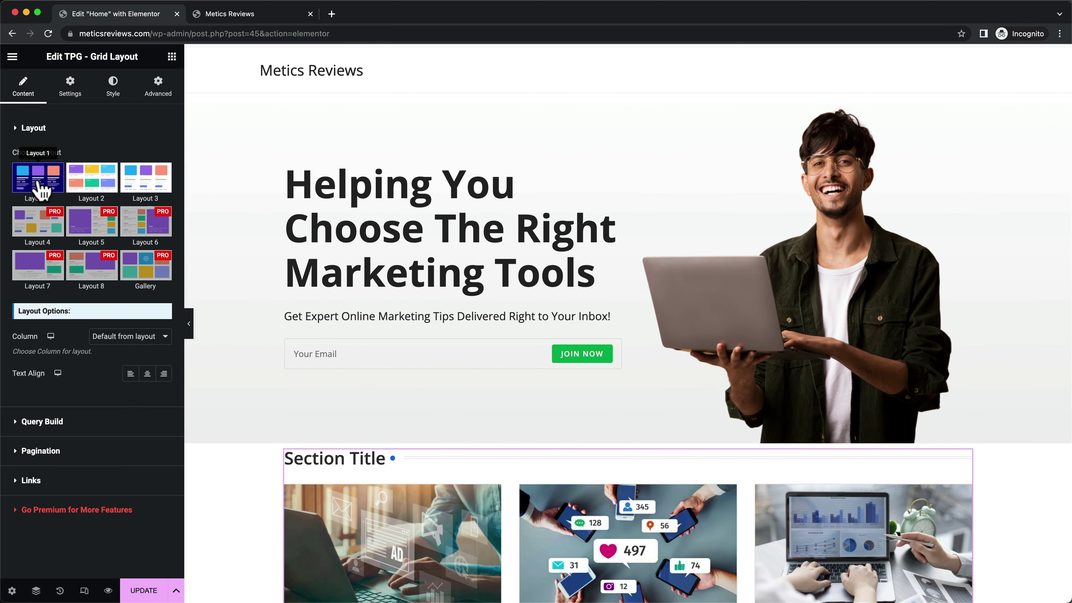
# Hide the section title and the meta data in the post grid
pyautogui.scroll(-5, 260, 196)
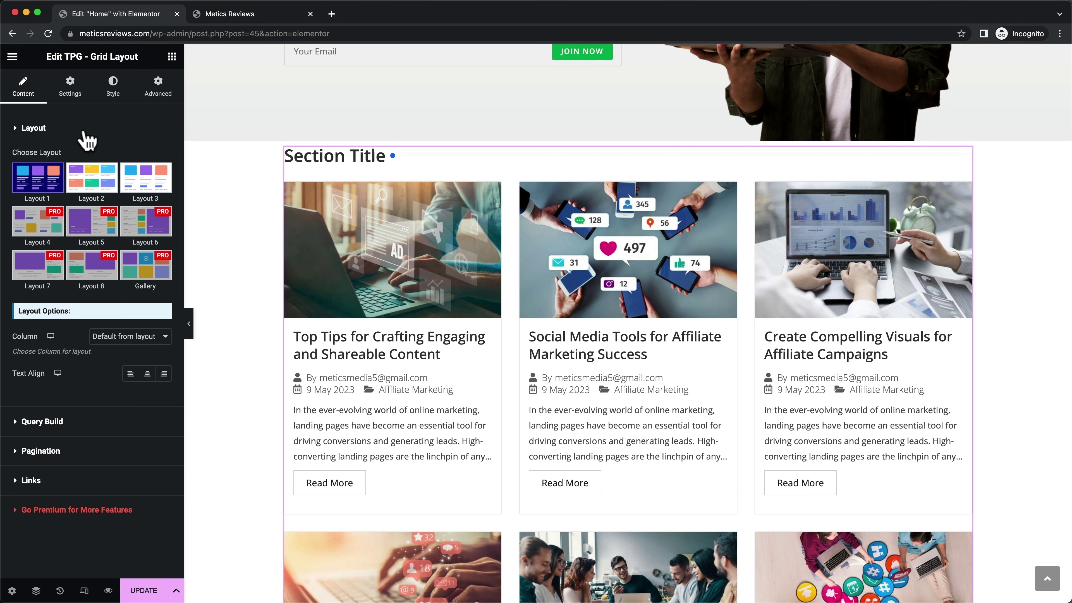
pyautogui.click(77, 101)
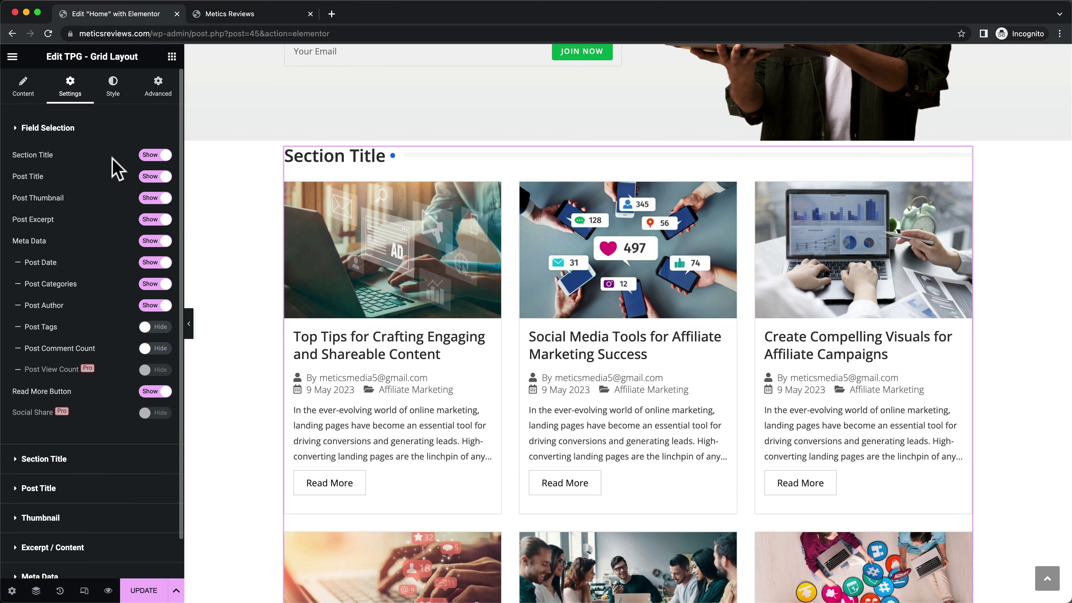
pyautogui.click(155, 154)
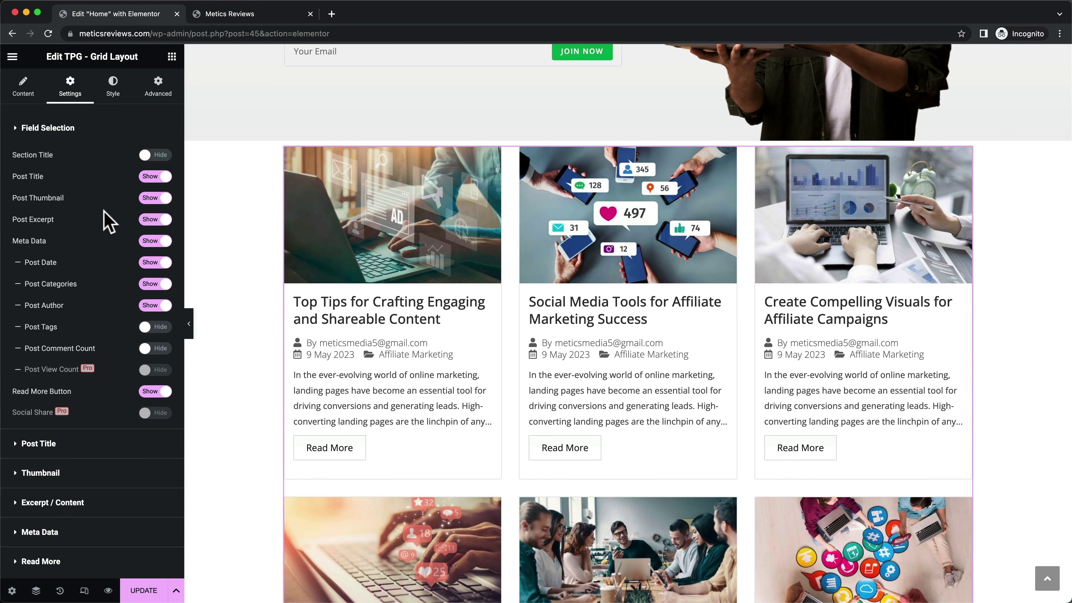
pyautogui.click(152, 243)
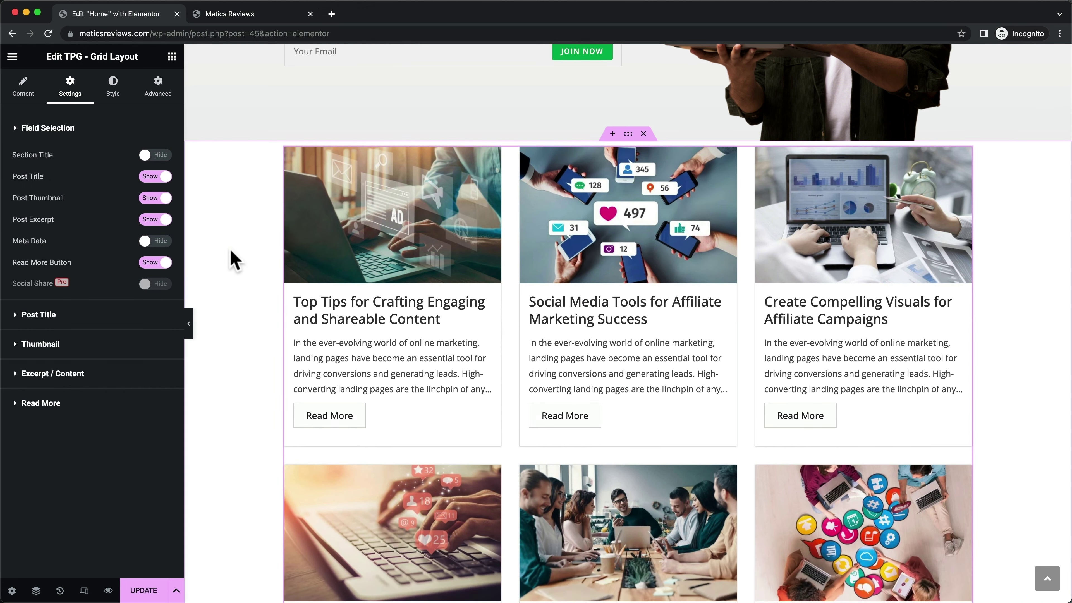
# Limit the post excerpts to 170 characters and set the Read More button style to Only Text Button
pyautogui.click(17, 374)
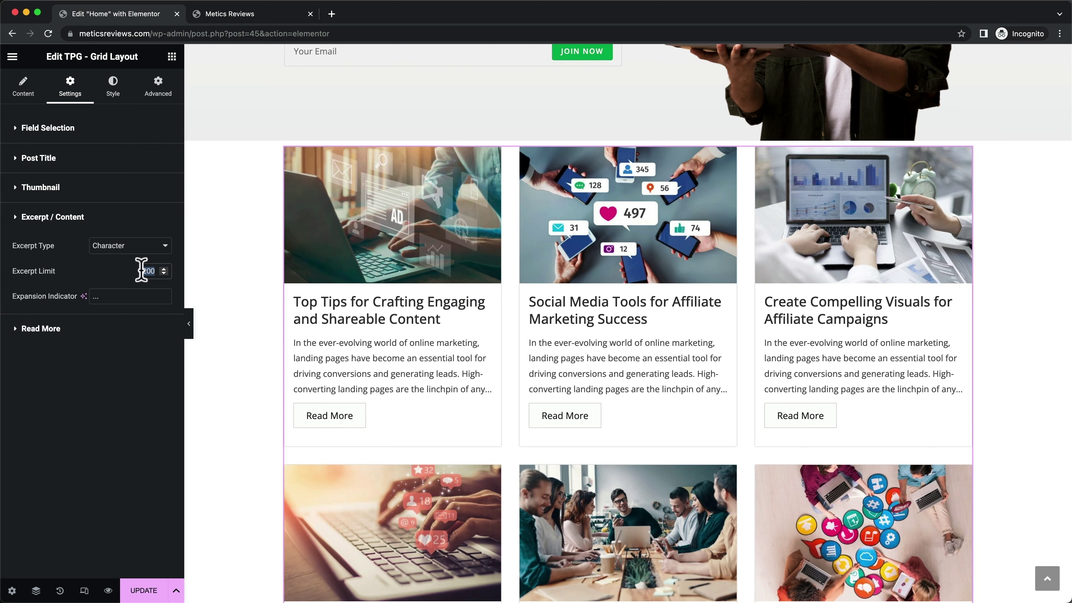
pyautogui.write('170')
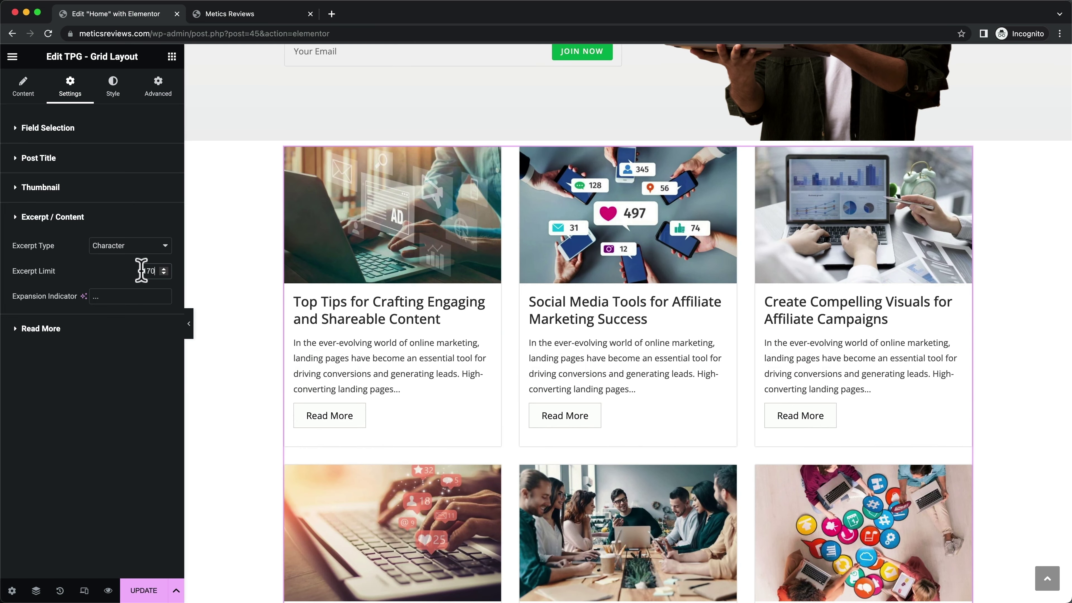
pyautogui.click(13, 329)
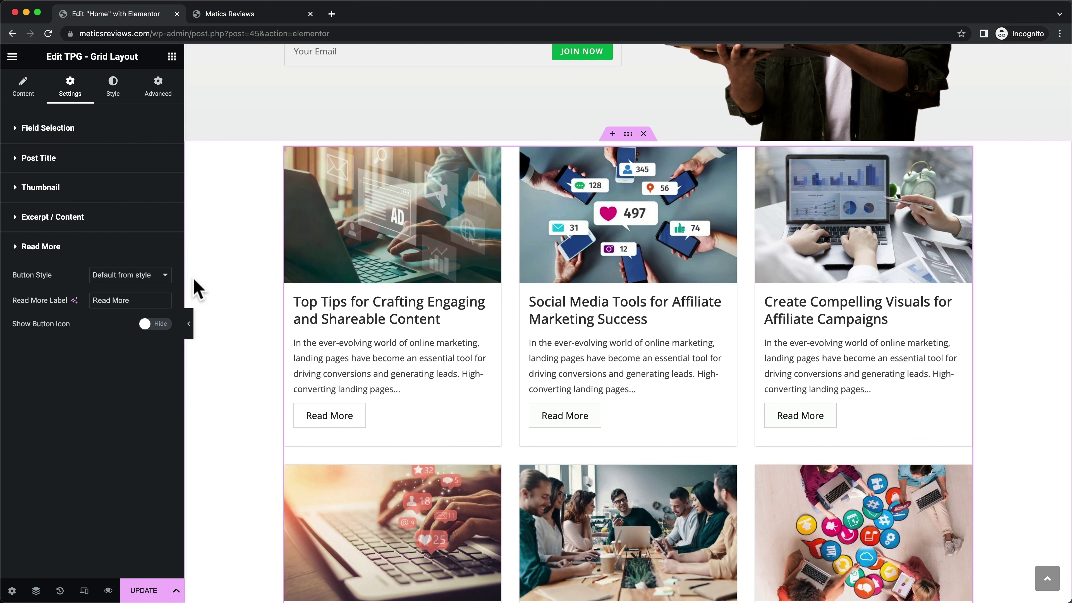
pyautogui.click(141, 274)
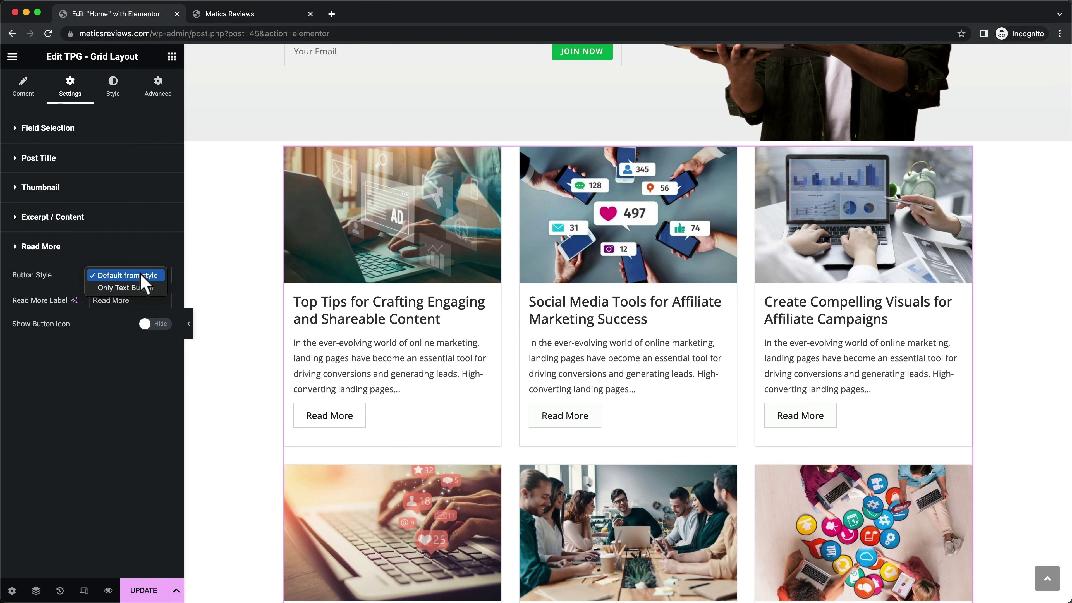
pyautogui.click(131, 288)
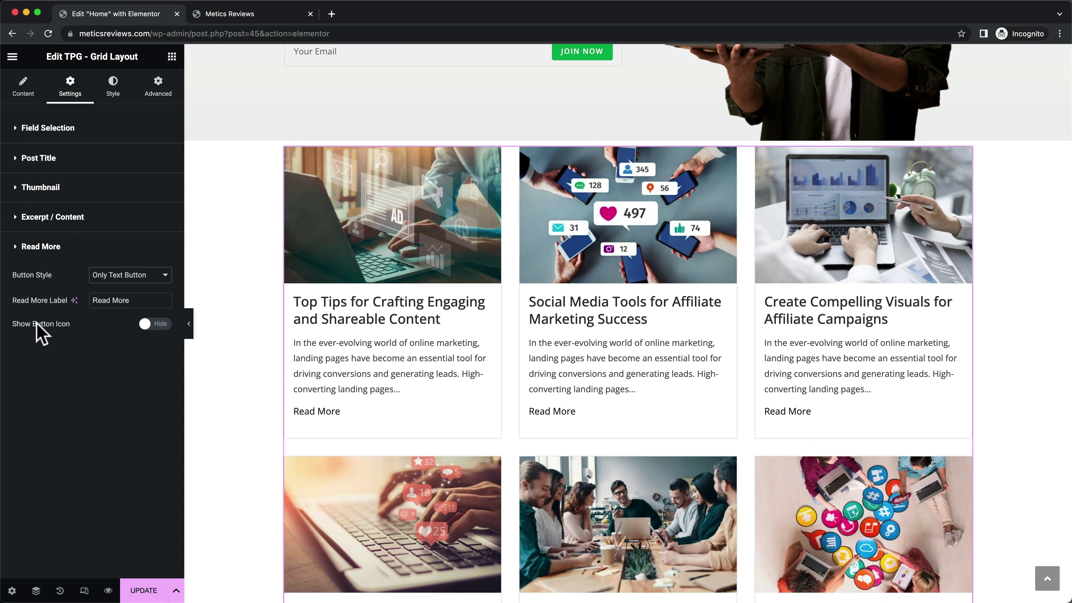
# Show an icon on the Read More button, using the solid circled right arrow found by searching the icon library for "arrow"
pyautogui.click(157, 324)
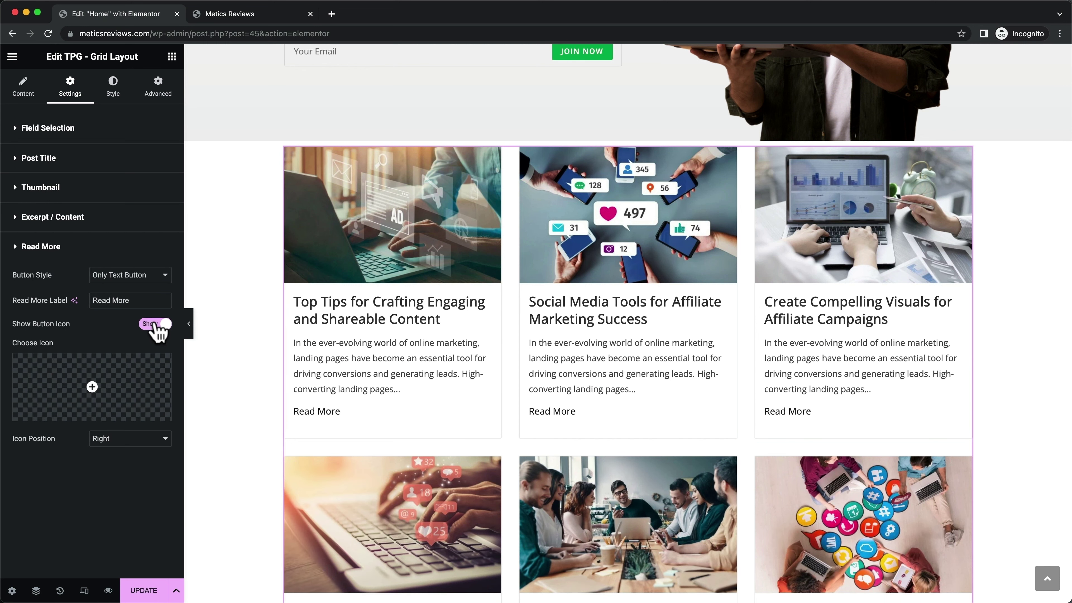
pyautogui.click(92, 387)
pyautogui.click(486, 137)
pyautogui.write('arrow')
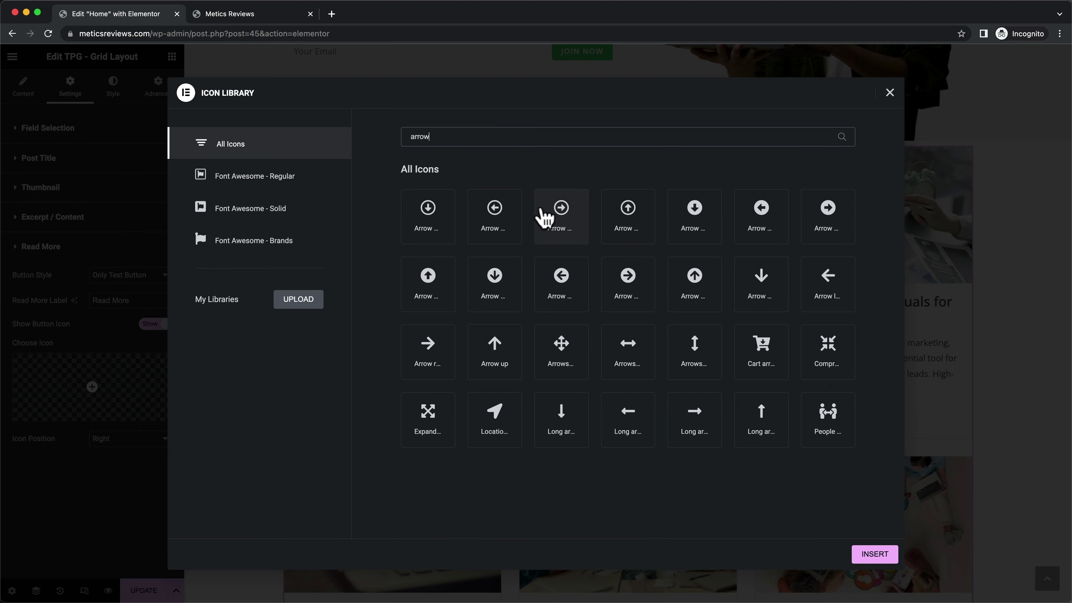
pyautogui.click(627, 288)
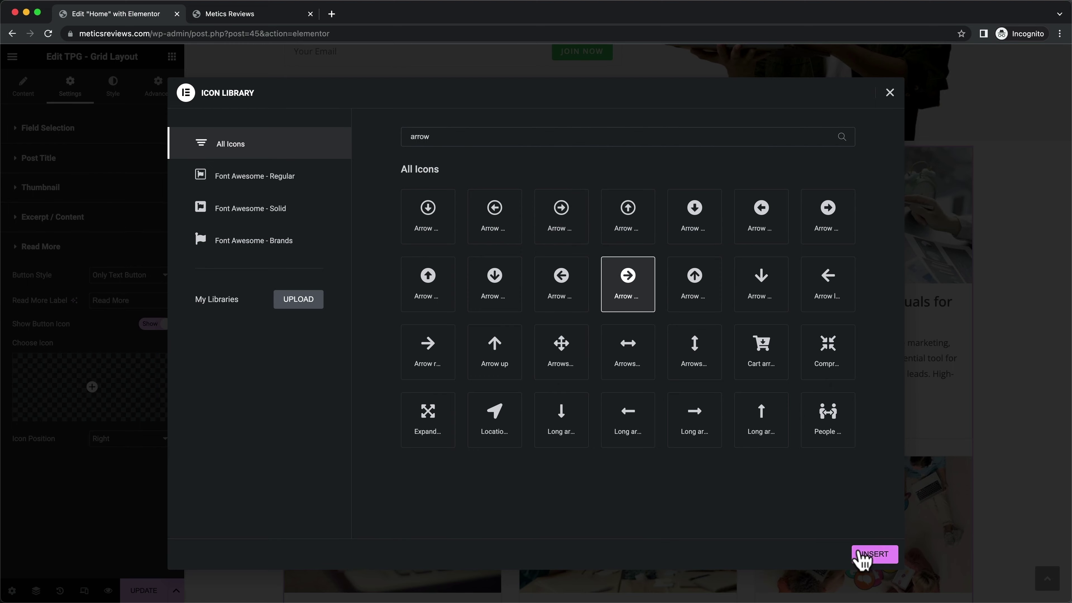
pyautogui.click(872, 555)
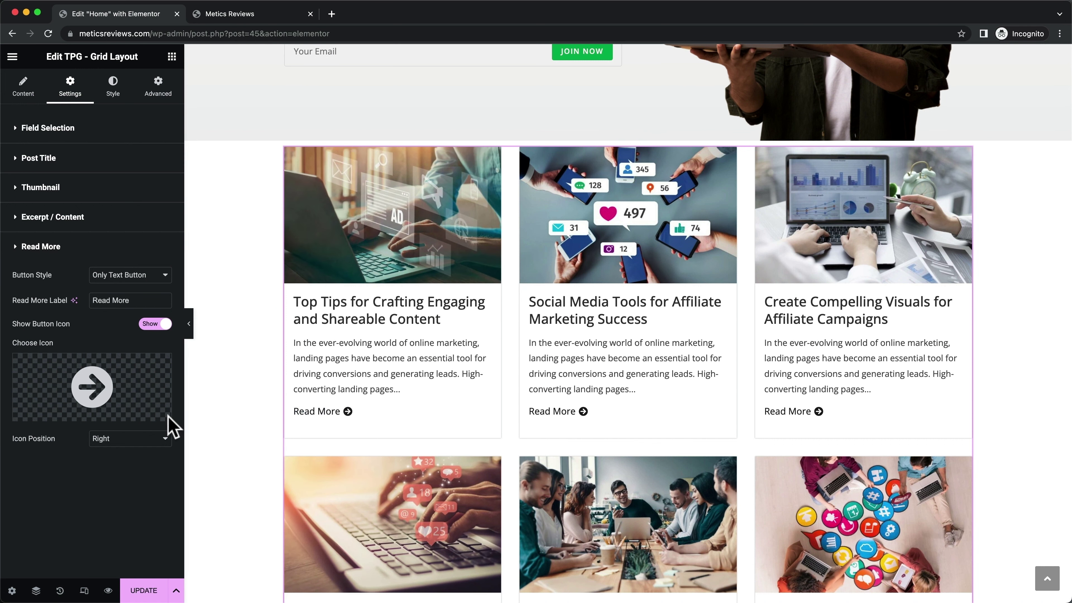
# Set the Read More button's normal text colour to the global Accent colour
pyautogui.click(115, 95)
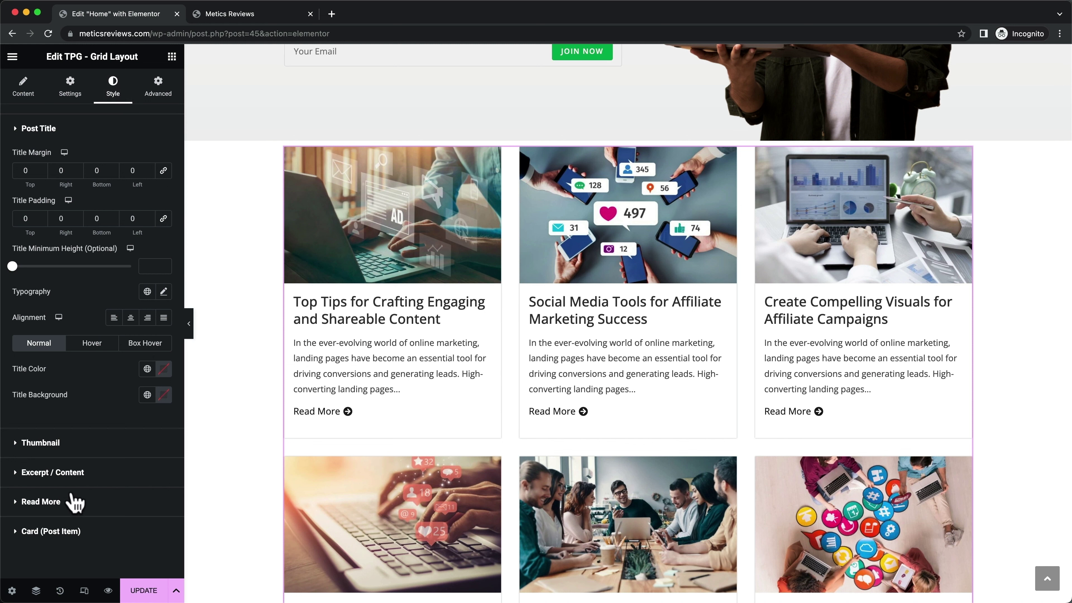
pyautogui.click(40, 502)
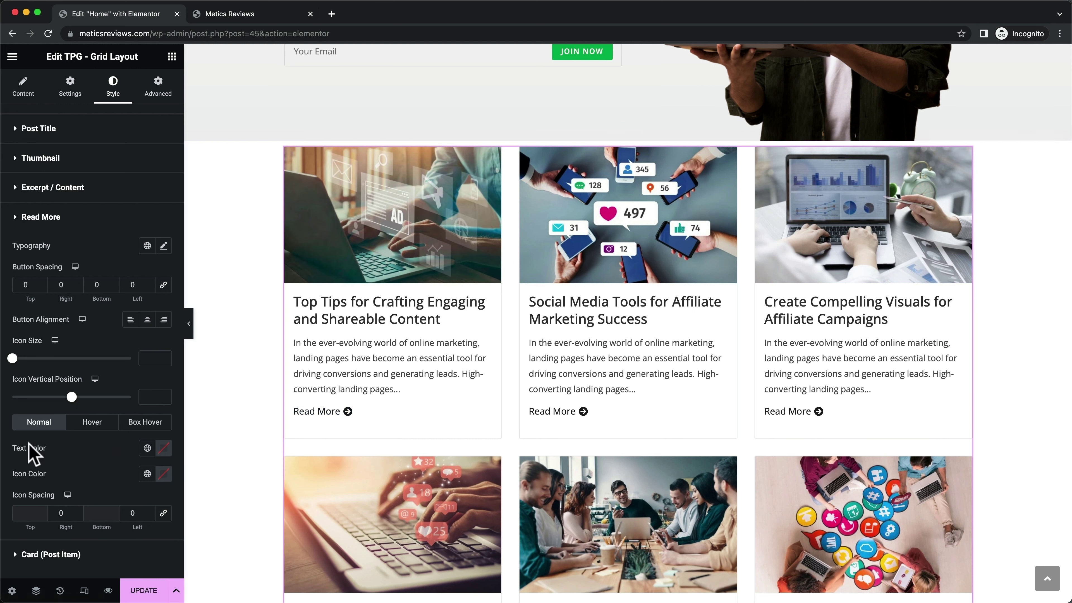
pyautogui.click(148, 448)
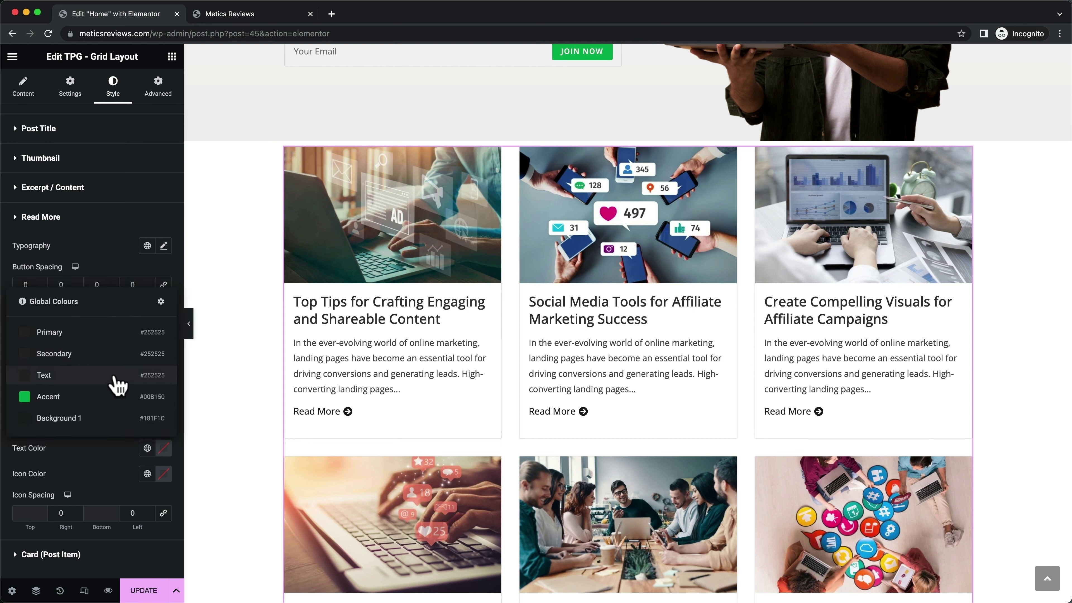
pyautogui.click(55, 399)
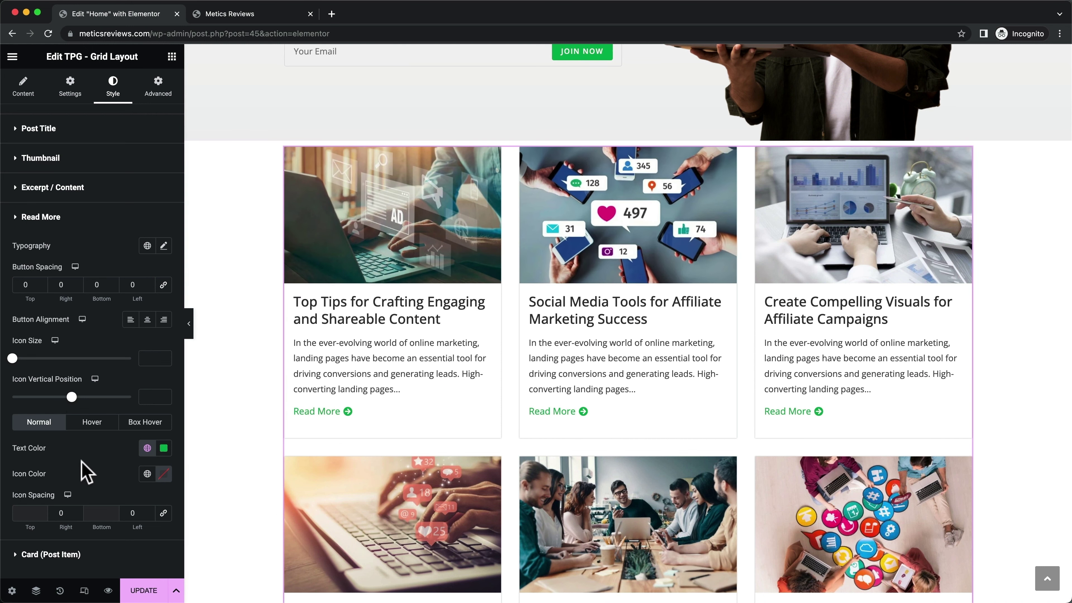
# Set the post titles' hover colour to the global Accent colour
pyautogui.click(15, 129)
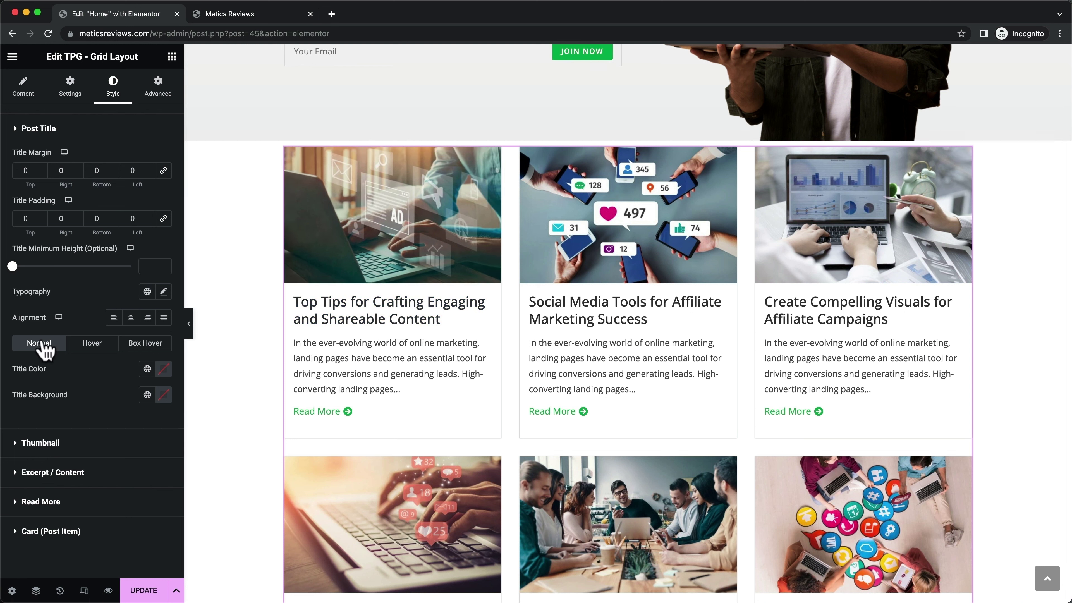
pyautogui.click(93, 345)
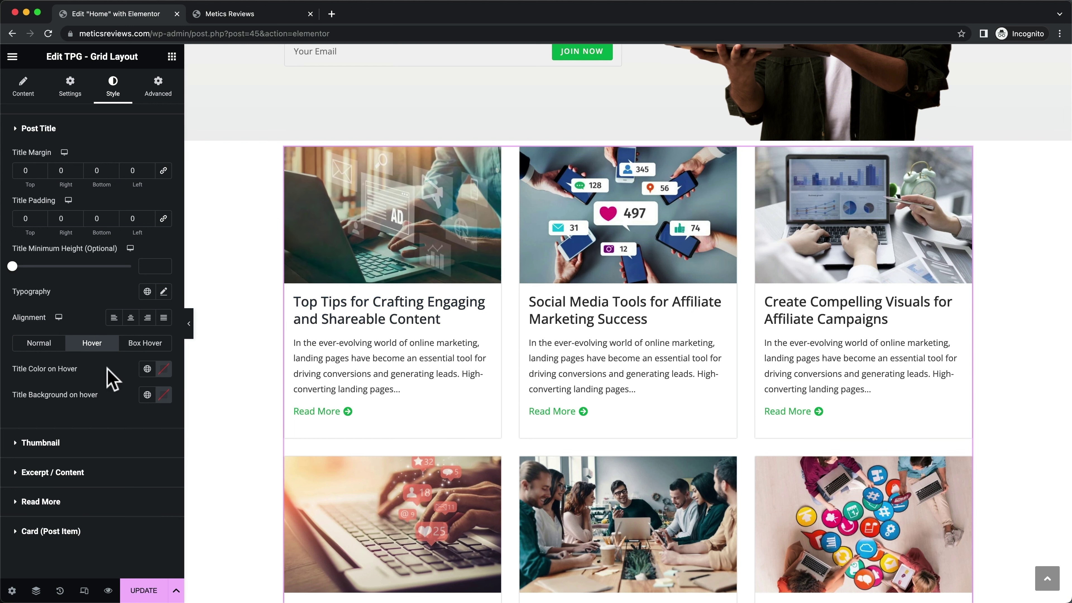
pyautogui.click(148, 370)
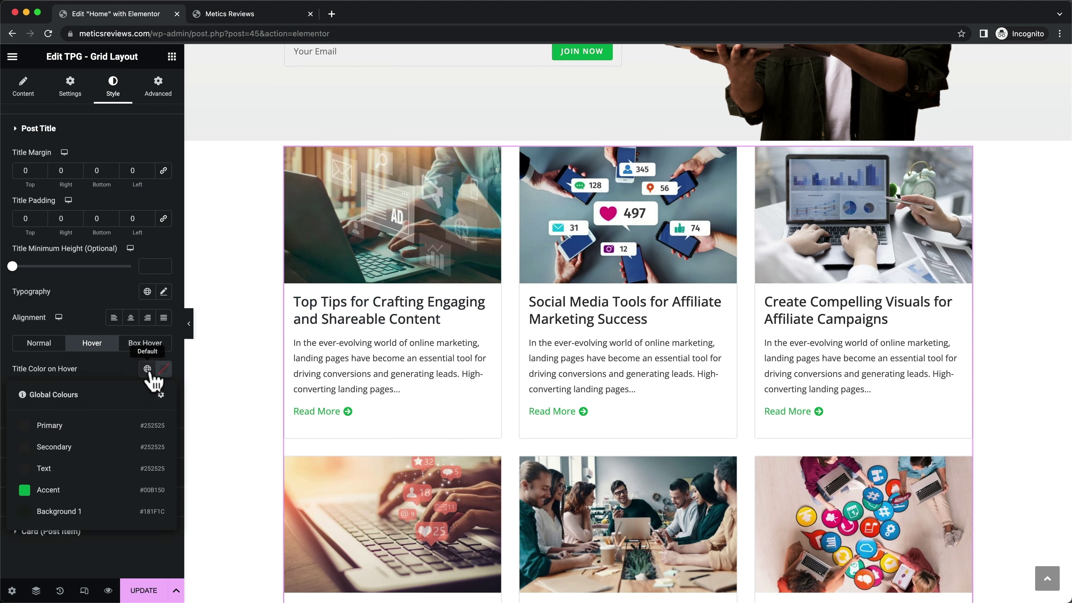
pyautogui.click(63, 491)
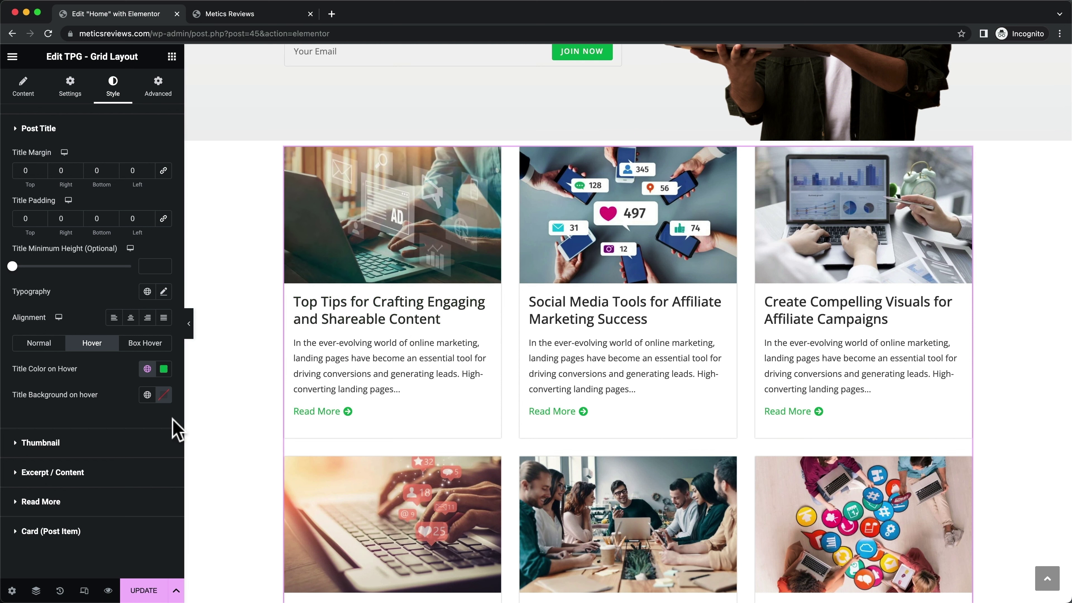
# Round the post cards with a 20 px border radius on all corners and add a box shadow with the default settings
pyautogui.click(29, 531)
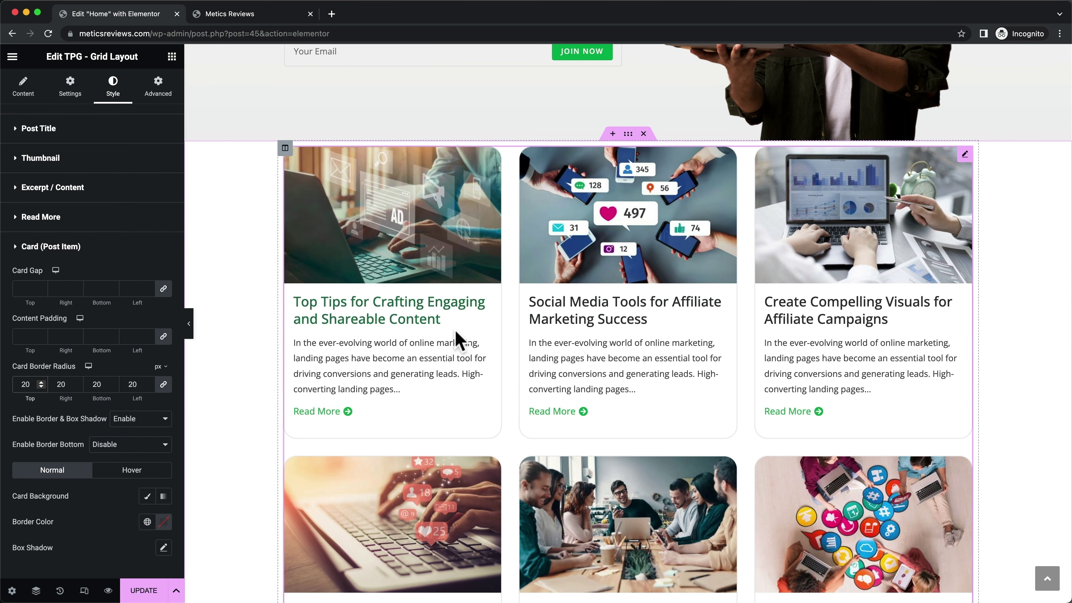
pyautogui.click(274, 15)
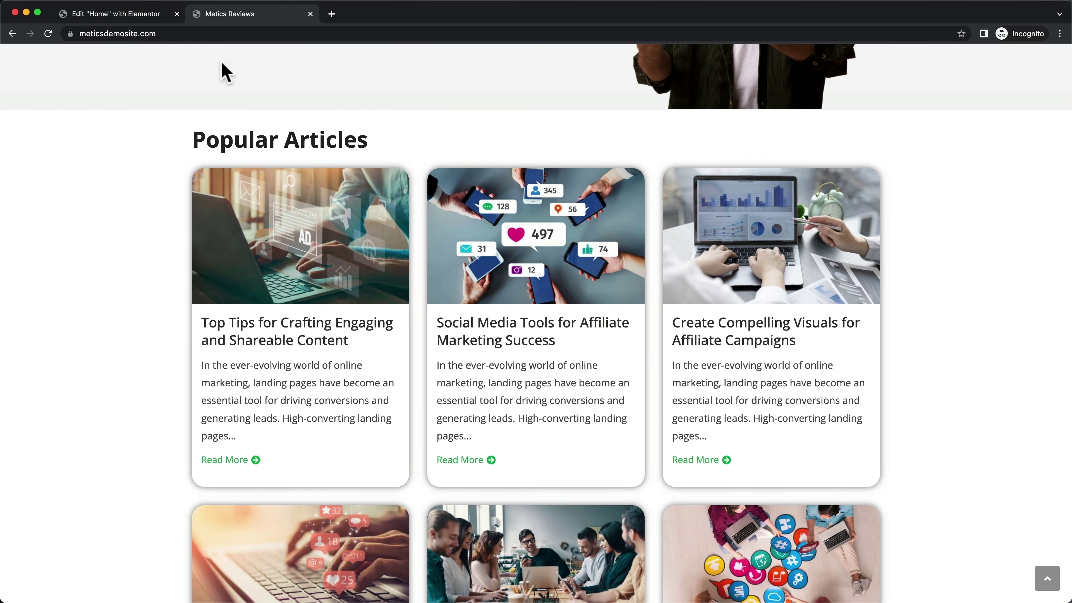
pyautogui.click(147, 15)
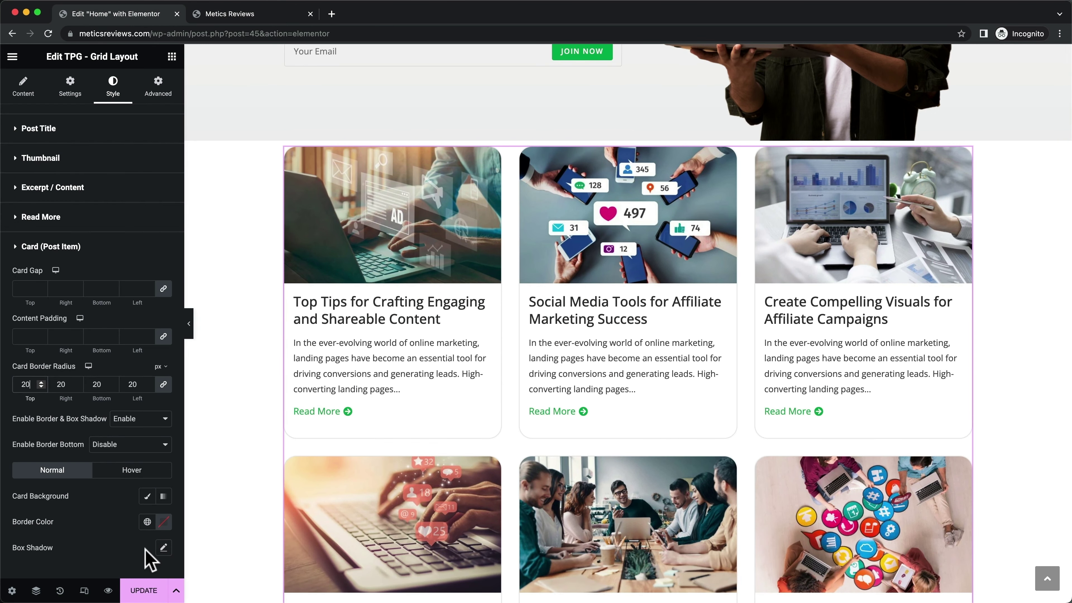
pyautogui.click(163, 547)
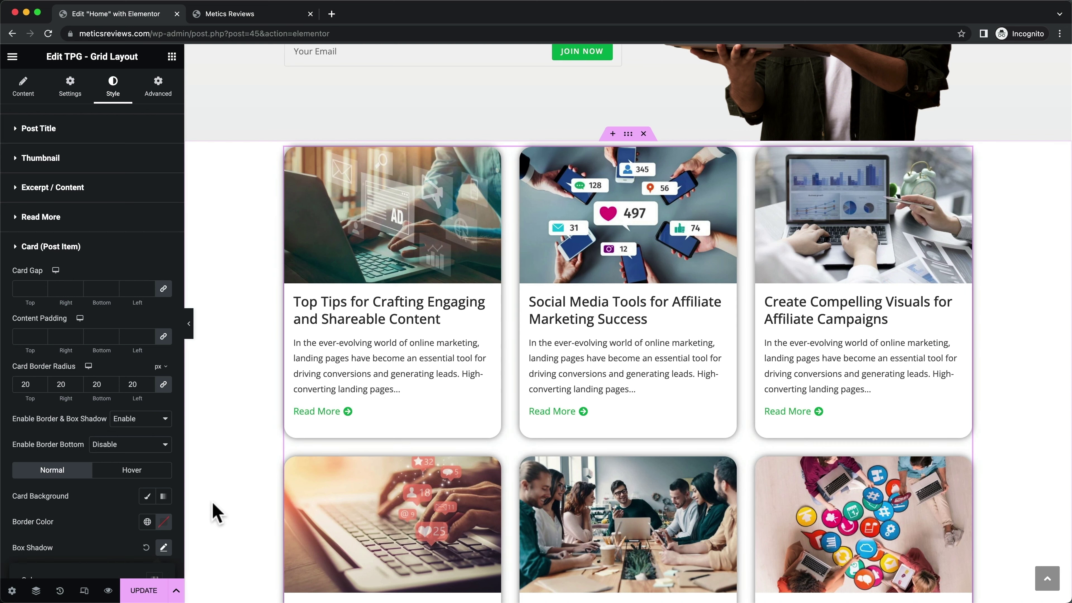
pyautogui.scroll(-5, 114, 510)
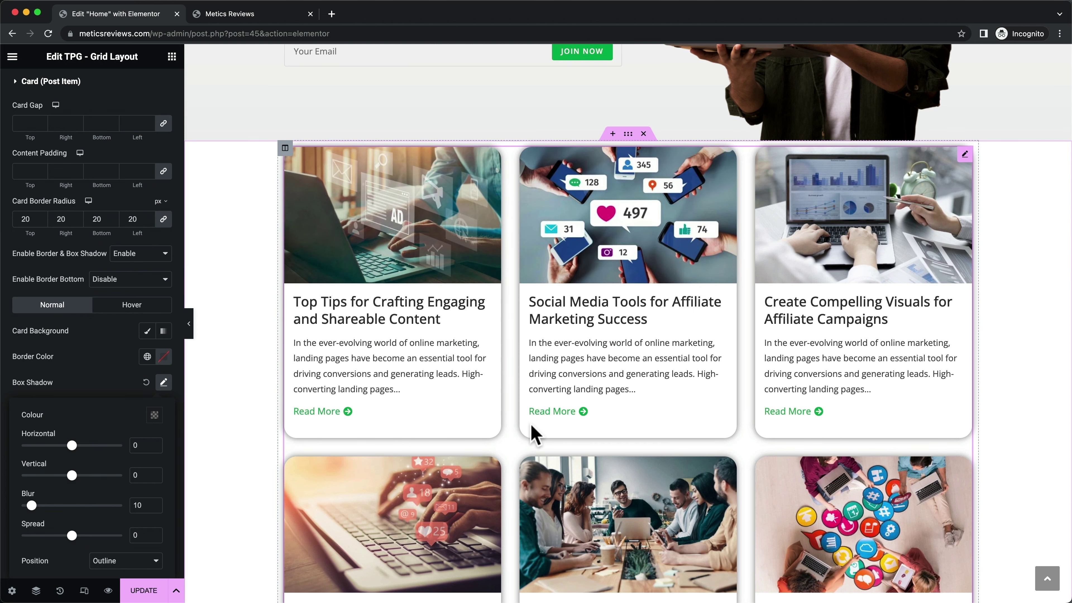
pyautogui.scroll(-1, 301, 502)
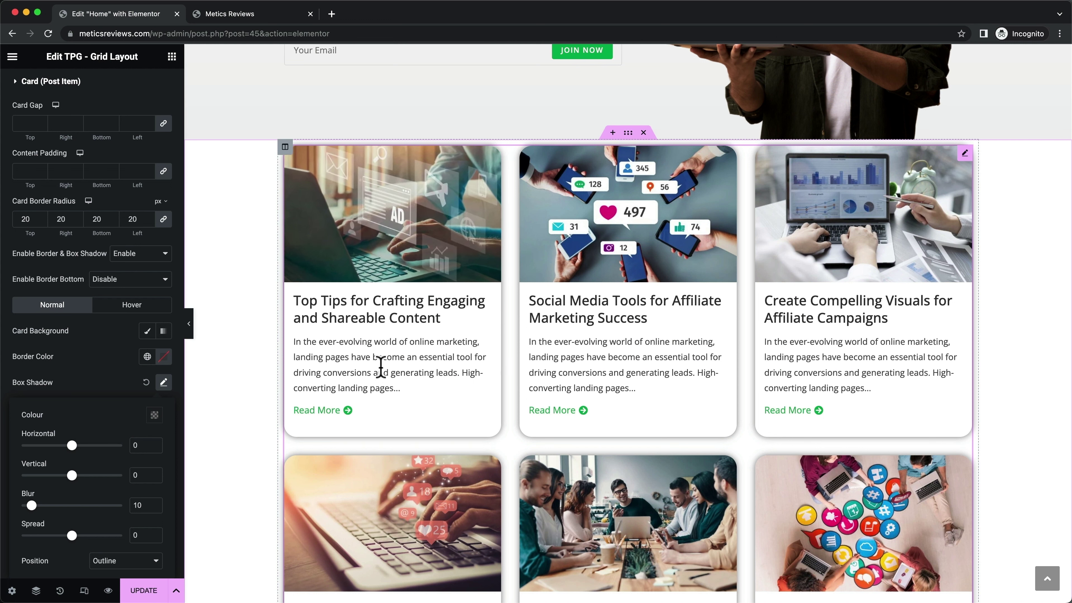
pyautogui.scroll(5, 83, 318)
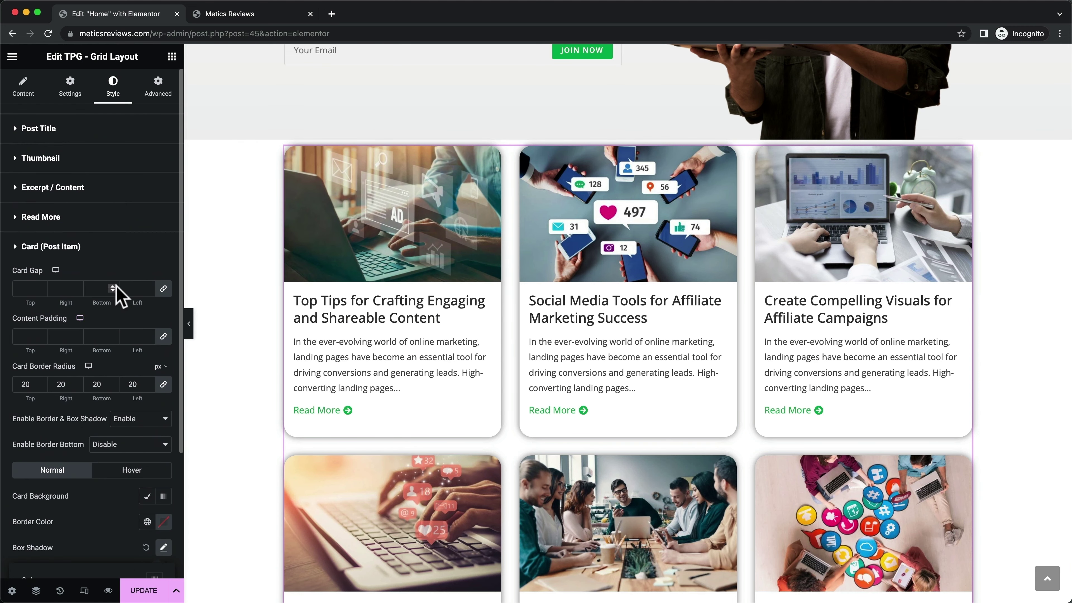
# Set the post titles' font size to 23 px
pyautogui.click(16, 132)
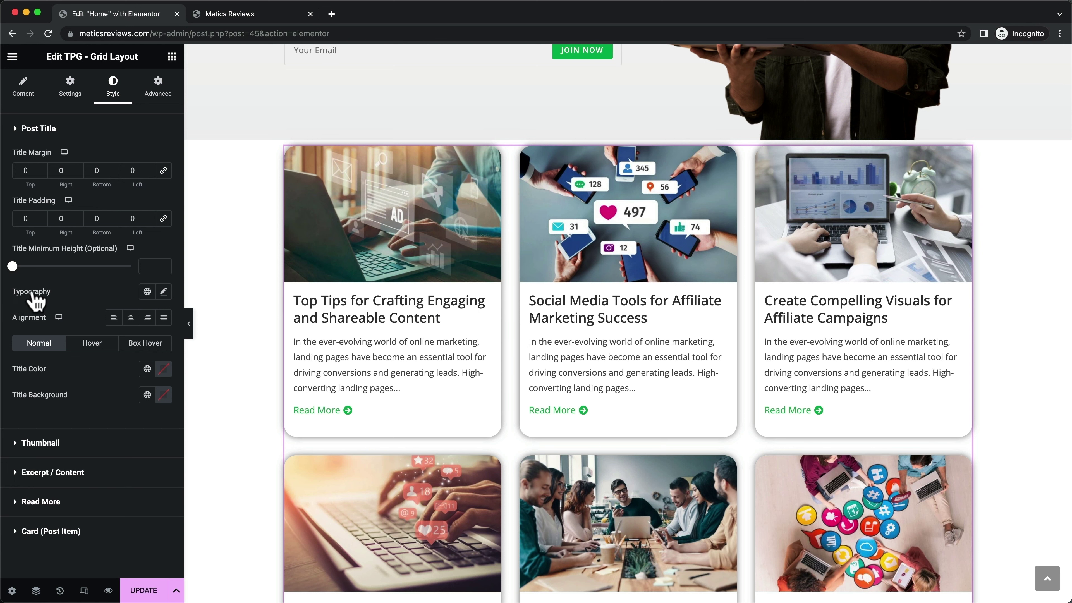
pyautogui.click(164, 293)
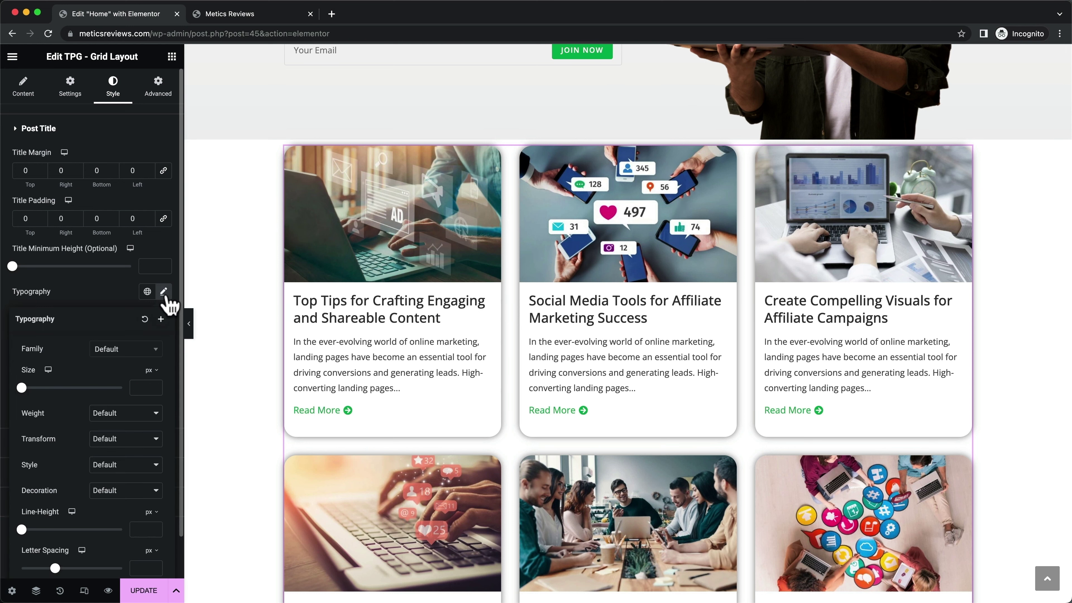
pyautogui.scroll(-2, 60, 366)
pyautogui.moveTo(23, 343)
pyautogui.mouseDown()
pyautogui.moveTo(47, 345)
pyautogui.moveTo(37, 349)
pyautogui.mouseUp()
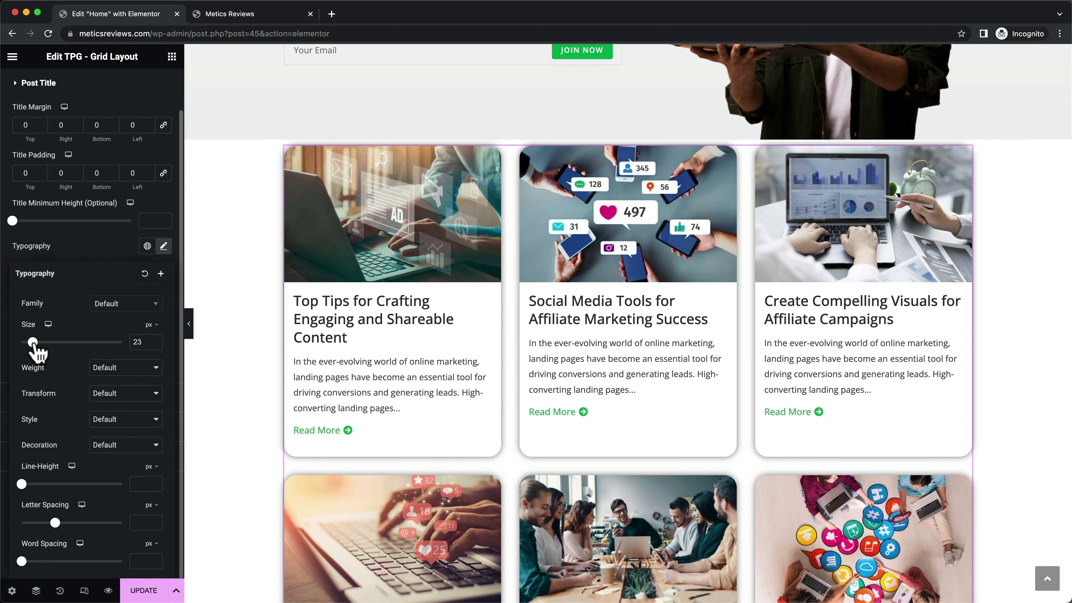
pyautogui.click(139, 83)
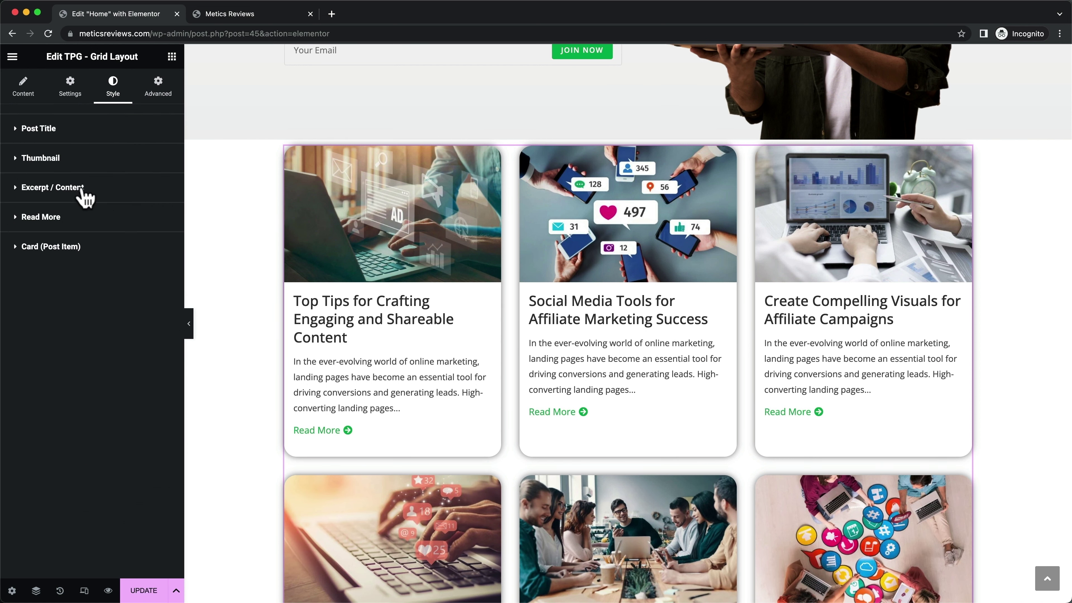
# Set the excerpt text's font size to 16 px
pyautogui.click(15, 190)
pyautogui.click(162, 217)
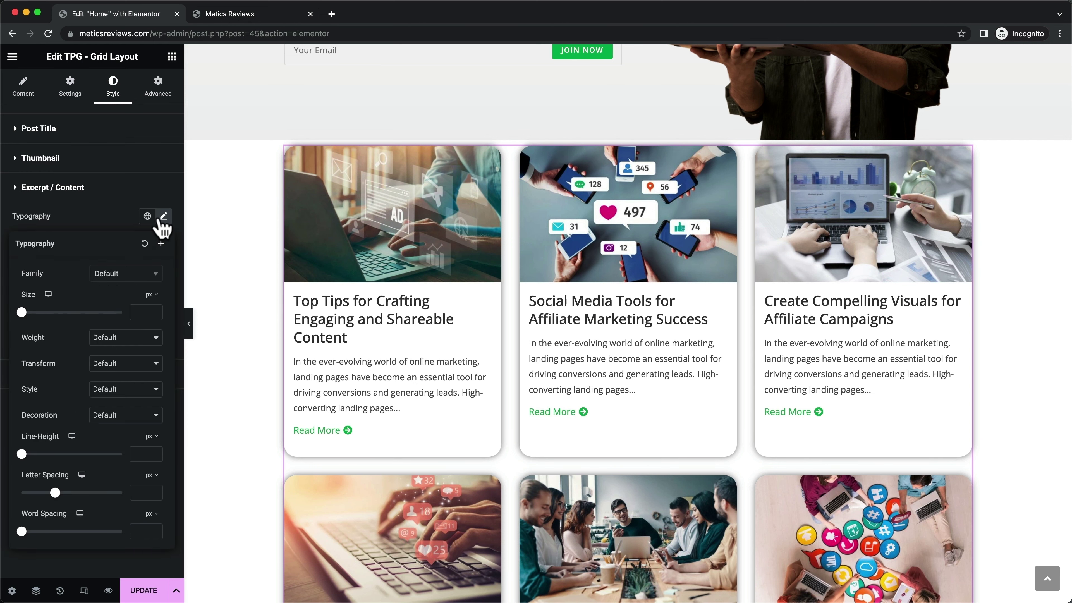
pyautogui.moveTo(22, 313)
pyautogui.mouseDown()
pyautogui.moveTo(40, 315)
pyautogui.moveTo(29, 313)
pyautogui.mouseUp()
pyautogui.scroll(-1, 247, 324)
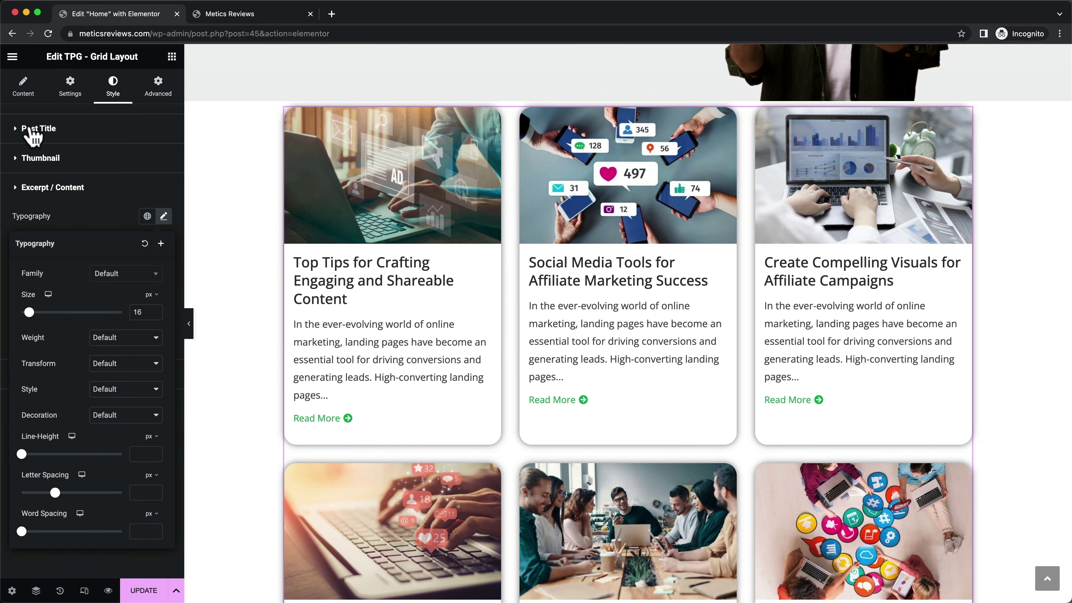
# Set the post titles' font size to 22 px and save the page
pyautogui.click(17, 129)
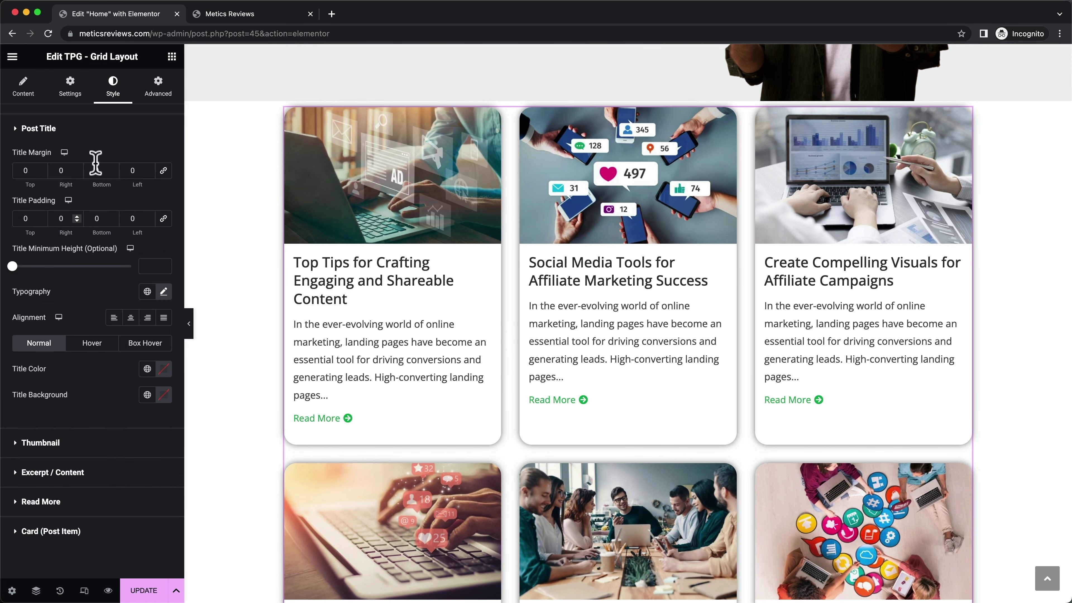
pyautogui.click(164, 291)
pyautogui.moveTo(33, 387); pyautogui.dragTo(32, 388)
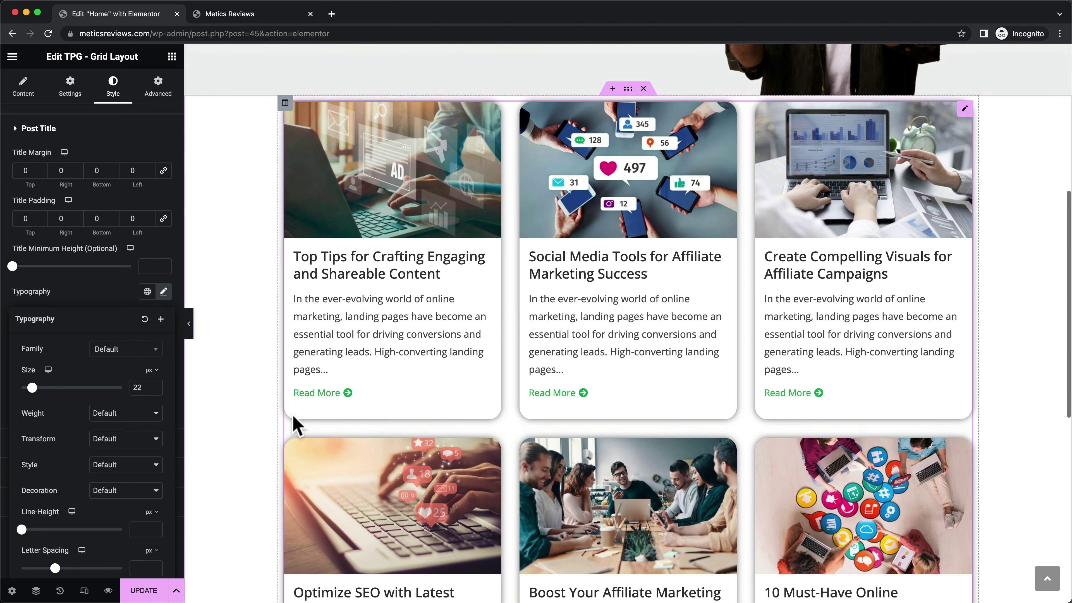
pyautogui.scroll(-1, 275, 448)
pyautogui.click(146, 590)
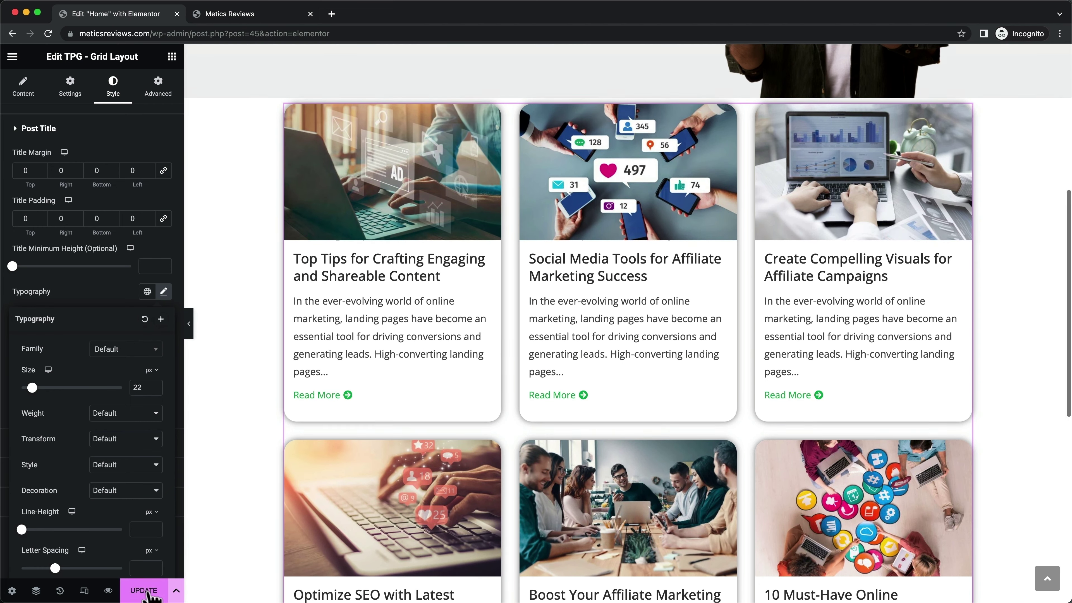
# Add a Heading widget directly above the post grid with the title "Popular Articles", following the heading on the demo site
pyautogui.scroll(3, 240, 407)
pyautogui.click(240, 407)
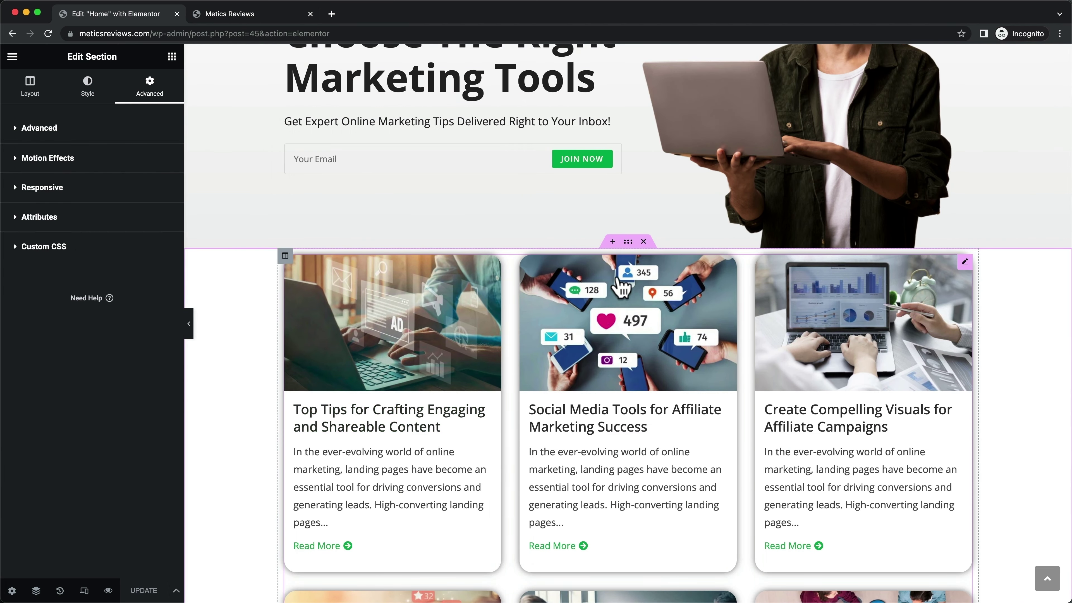
pyautogui.click(249, 14)
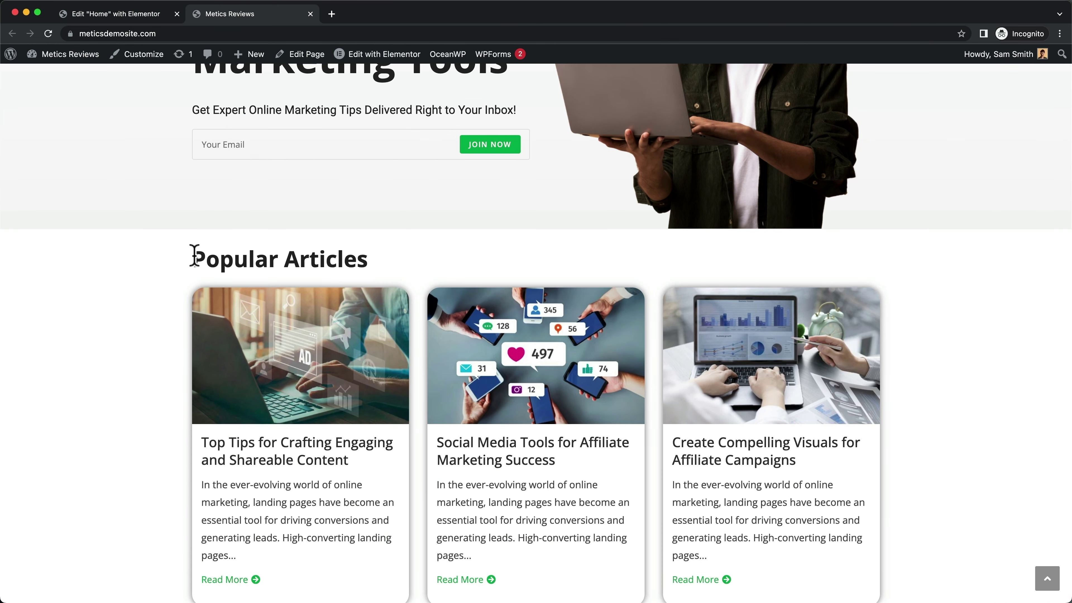
pyautogui.moveTo(194, 256); pyautogui.dragTo(381, 265)
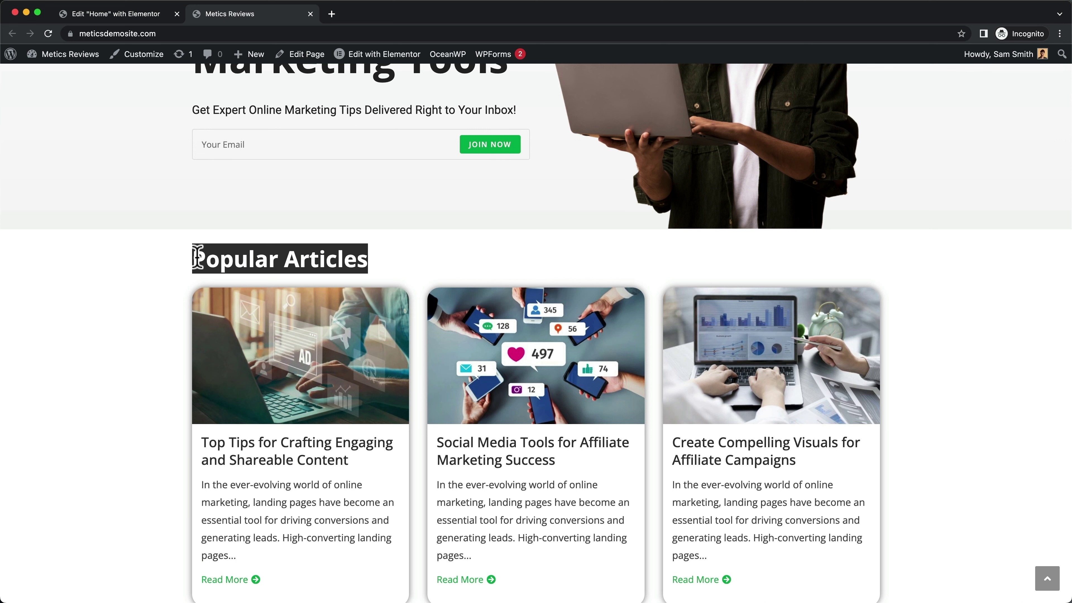
pyautogui.click(157, 15)
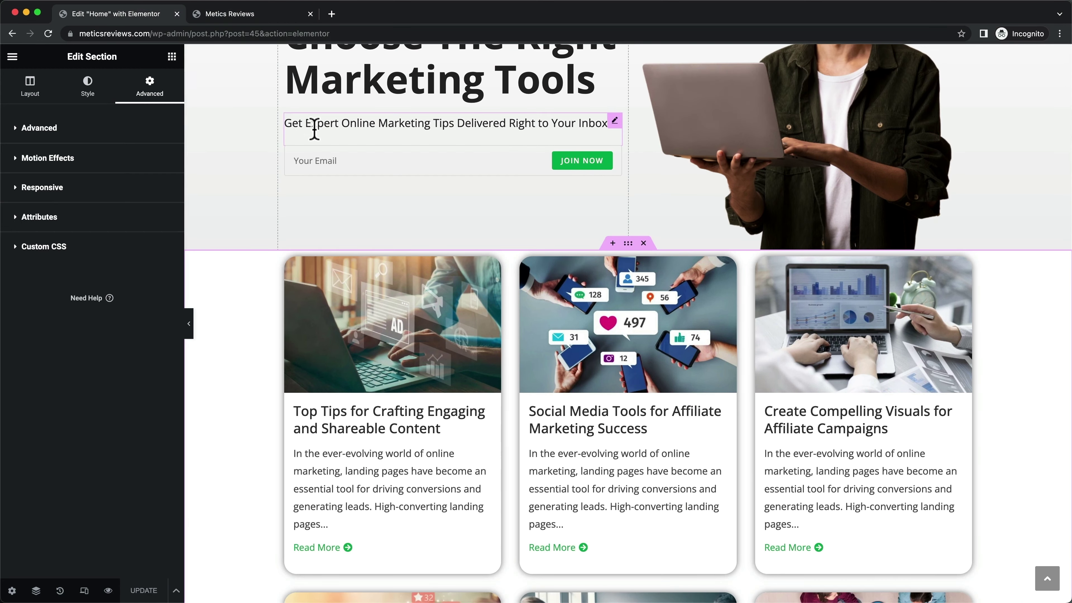
pyautogui.click(172, 58)
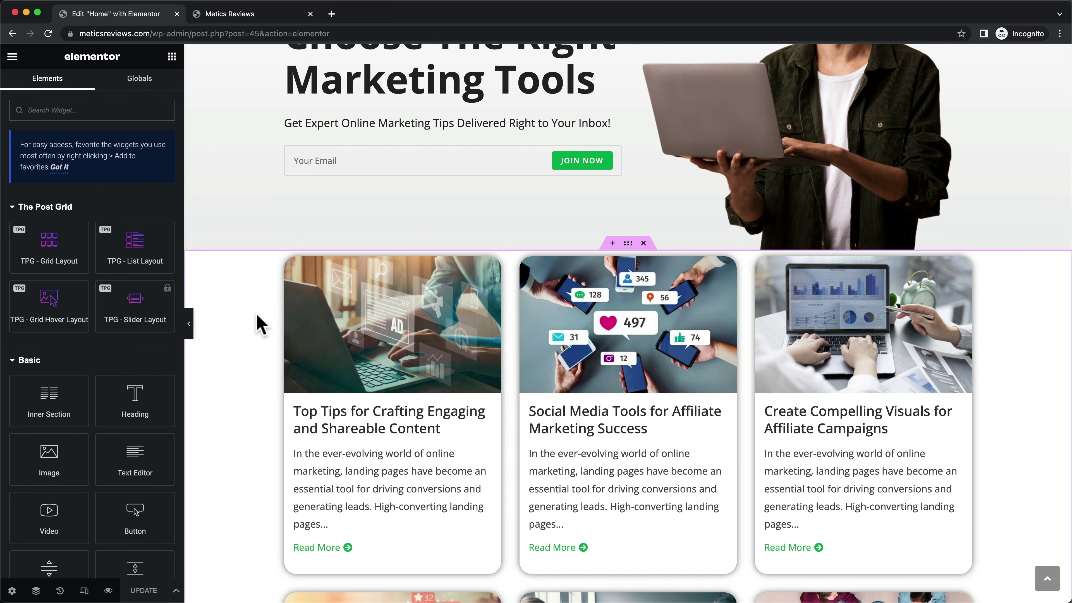
pyautogui.moveTo(161, 394); pyautogui.dragTo(607, 260)
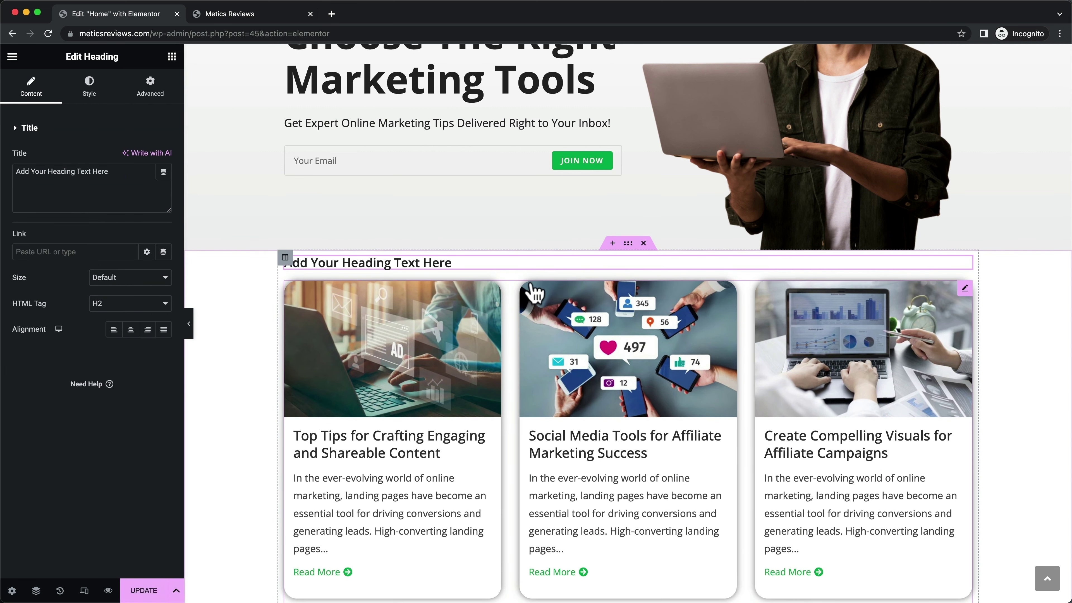
pyautogui.moveTo(130, 173); pyautogui.dragTo(23, 171)
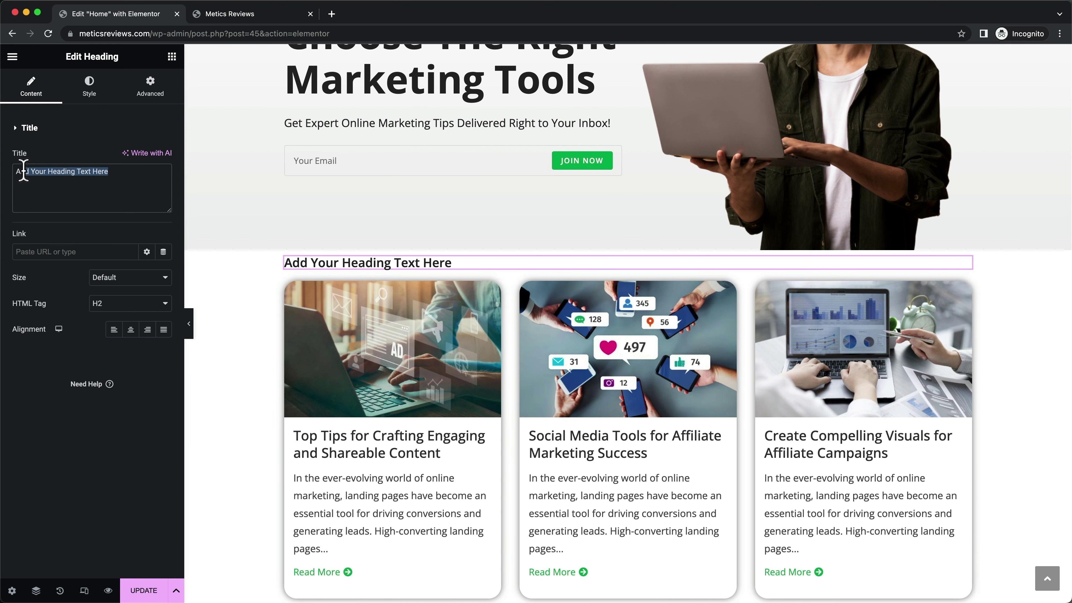
pyautogui.write('Popul')
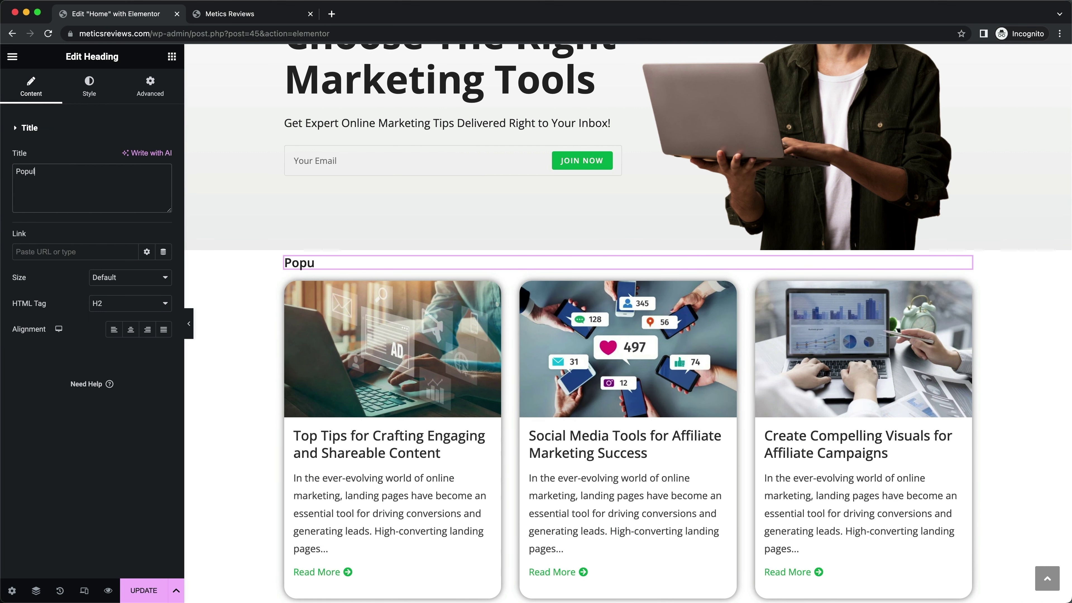
pyautogui.write('ar Articles')
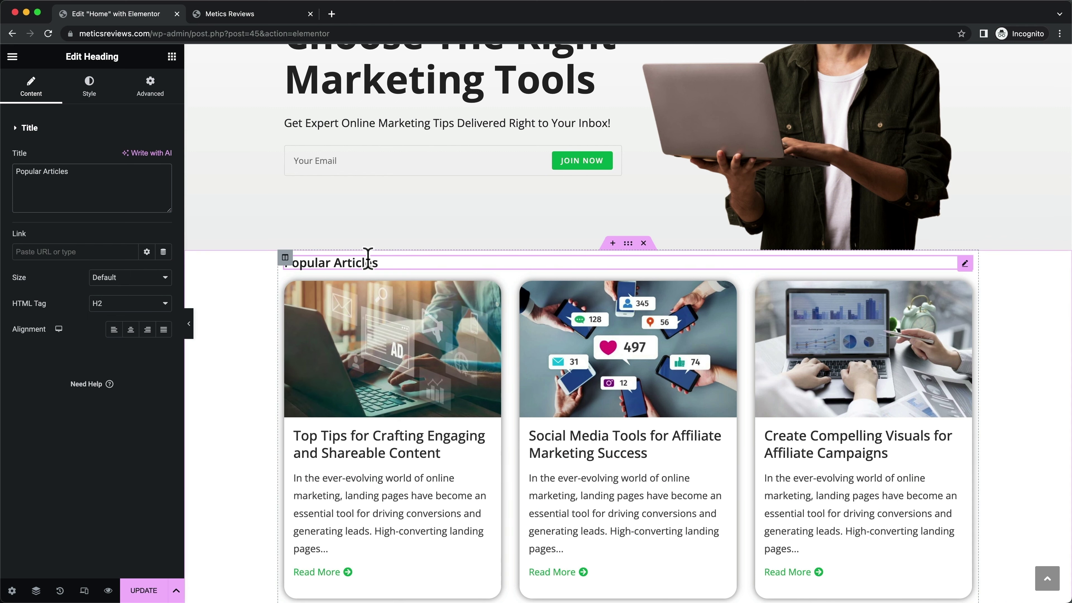
# Set the Popular Articles heading's font size to 36 px and its weight to 700 (Bold)
pyautogui.click(97, 97)
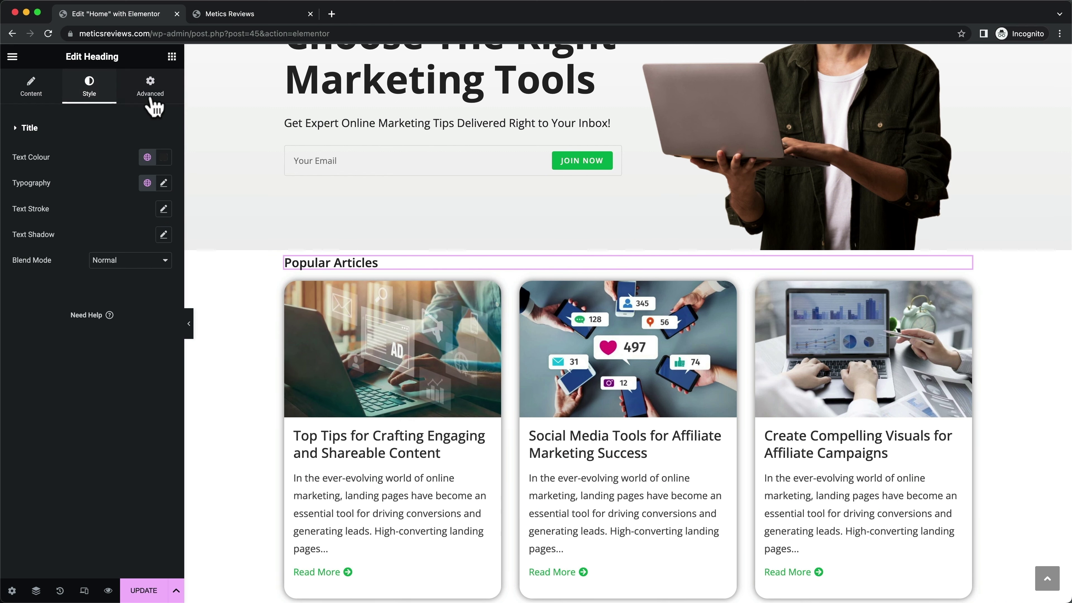
pyautogui.click(164, 183)
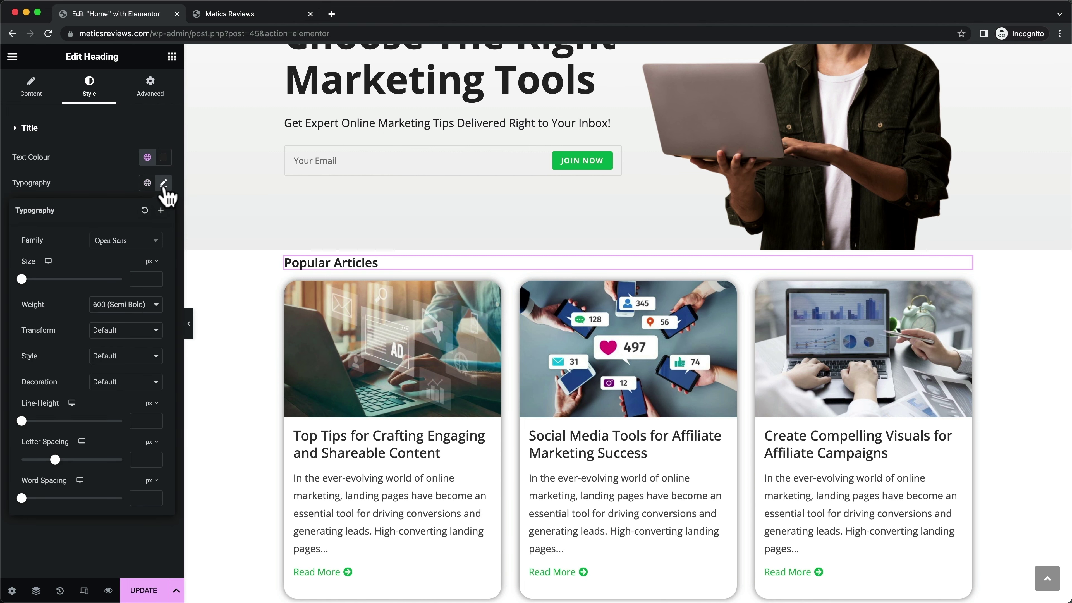
pyautogui.moveTo(23, 279); pyautogui.dragTo(39, 280)
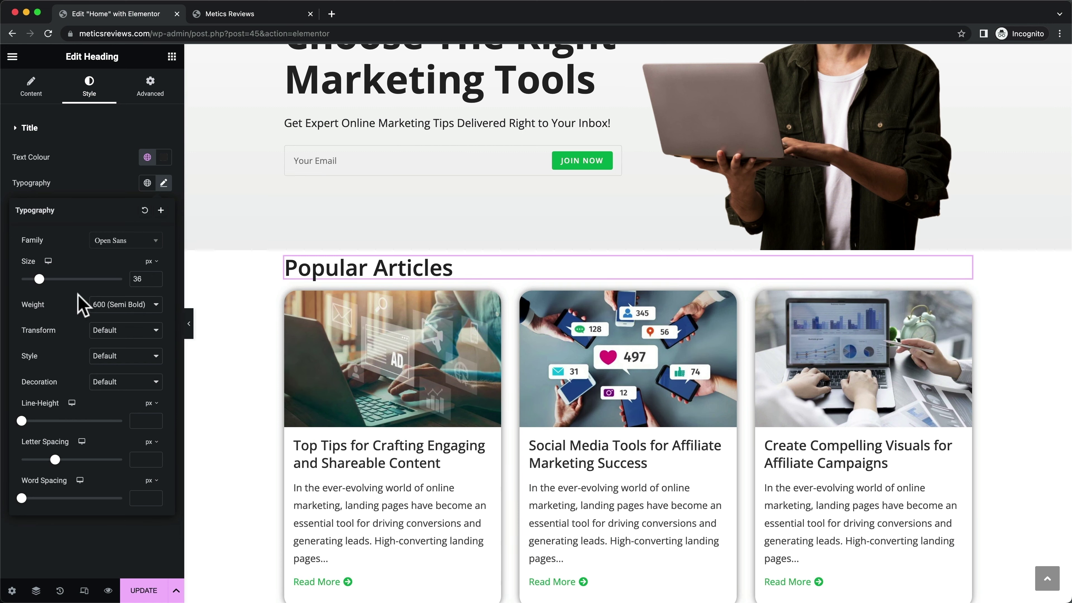
pyautogui.click(148, 305)
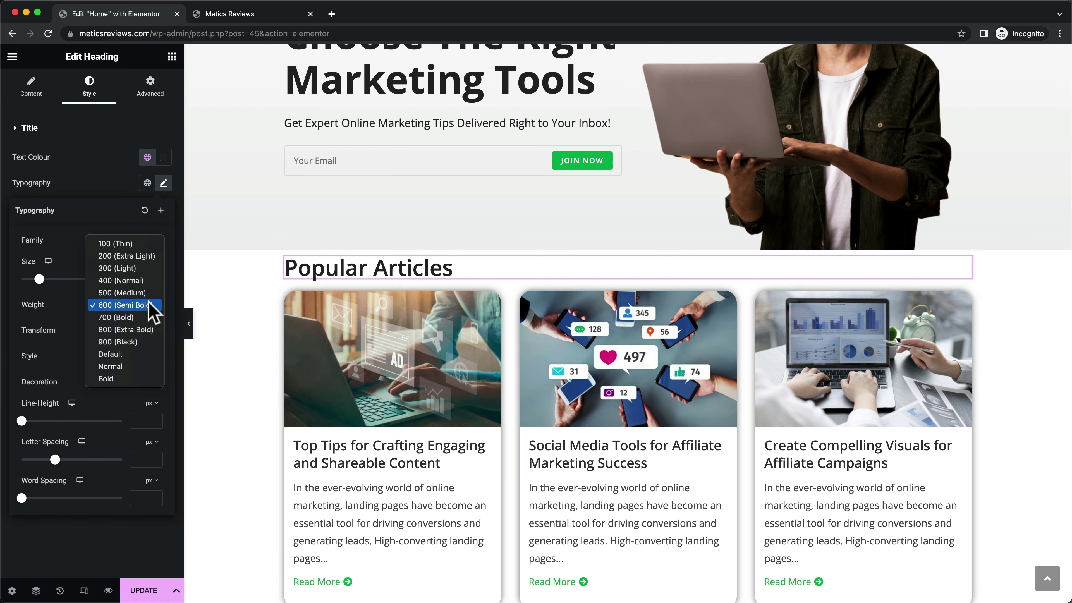
pyautogui.click(146, 317)
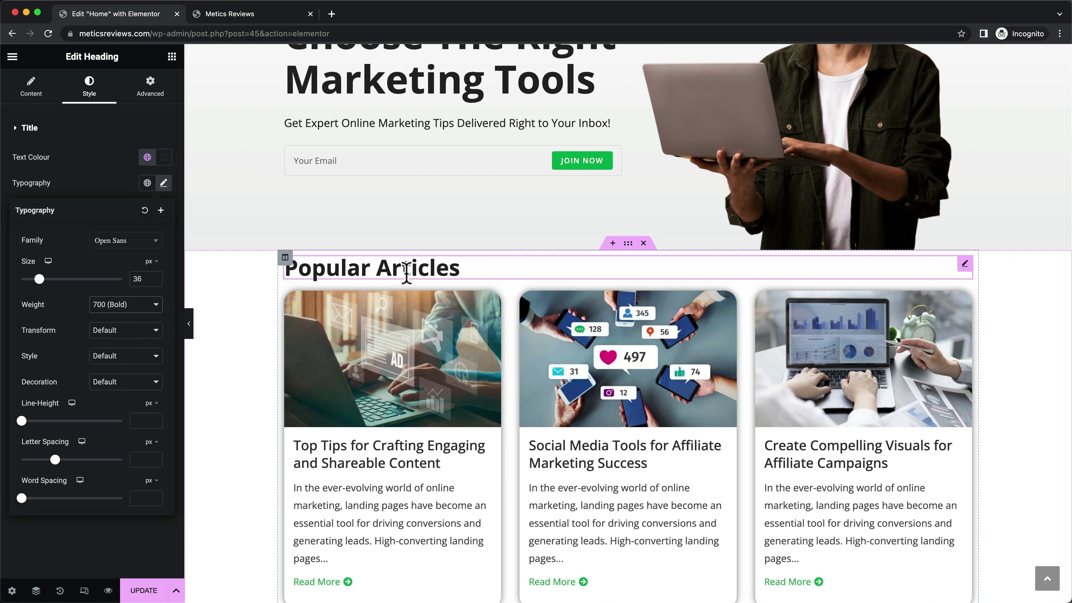
# Set the Popular Articles heading's bottom margin to 10 px, keeping the other margins at 0
pyautogui.click(148, 95)
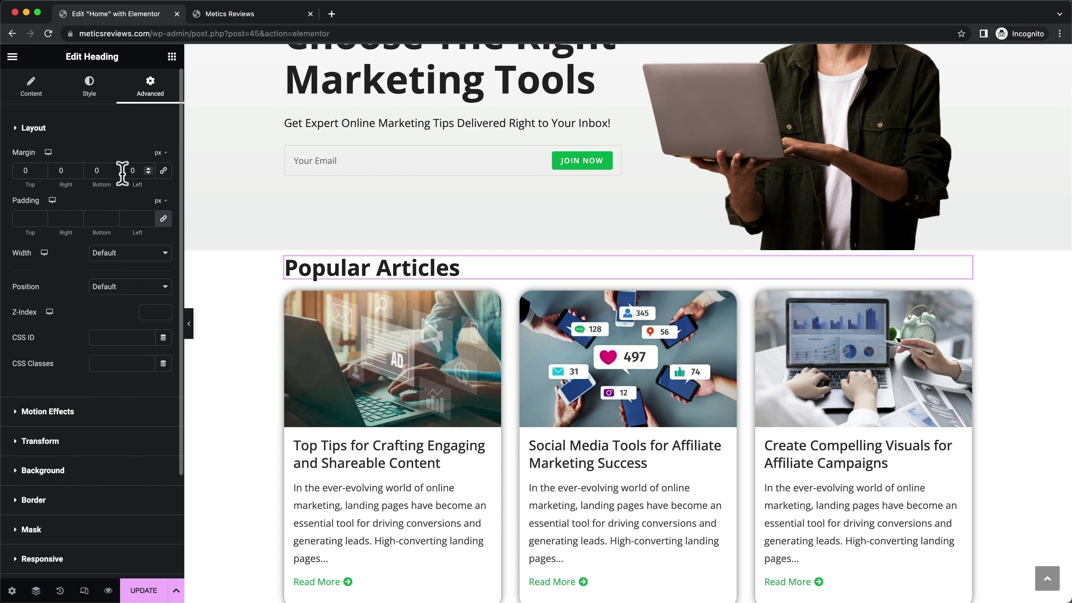
pyautogui.click(113, 168)
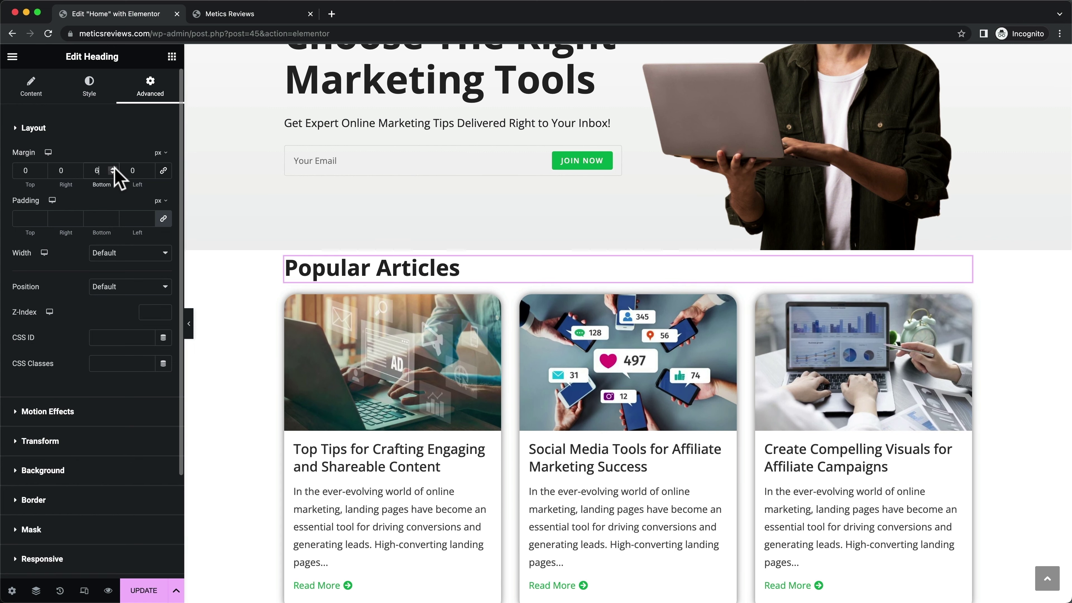
pyautogui.click(113, 168)
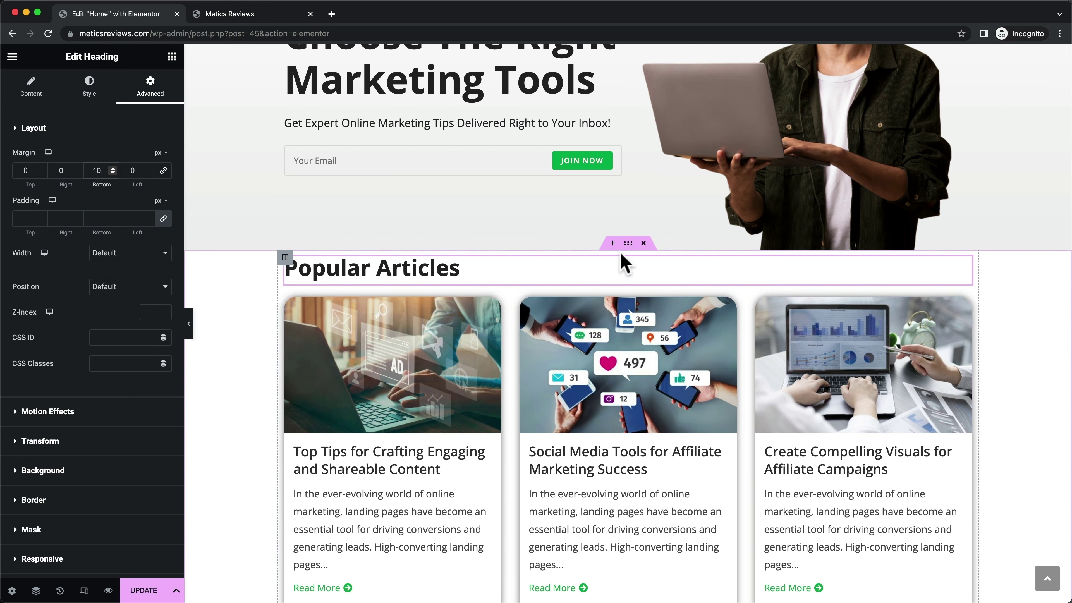
# Set the top margin of the section containing the heading and post grid to 30 px
pyautogui.click(633, 247)
pyautogui.scroll(2, 637, 255)
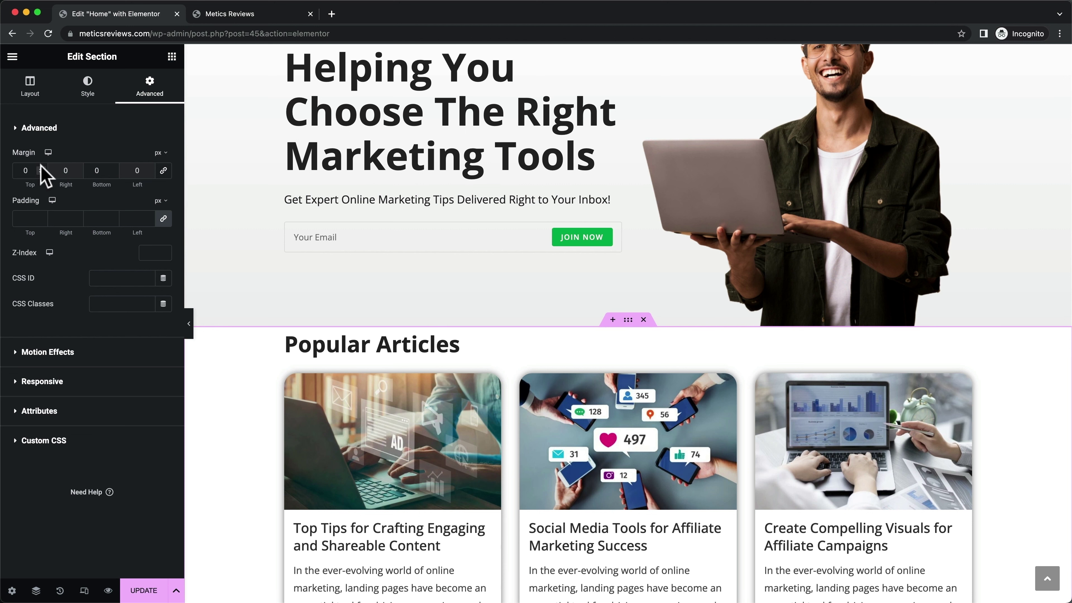
pyautogui.click(22, 170)
pyautogui.write('30')
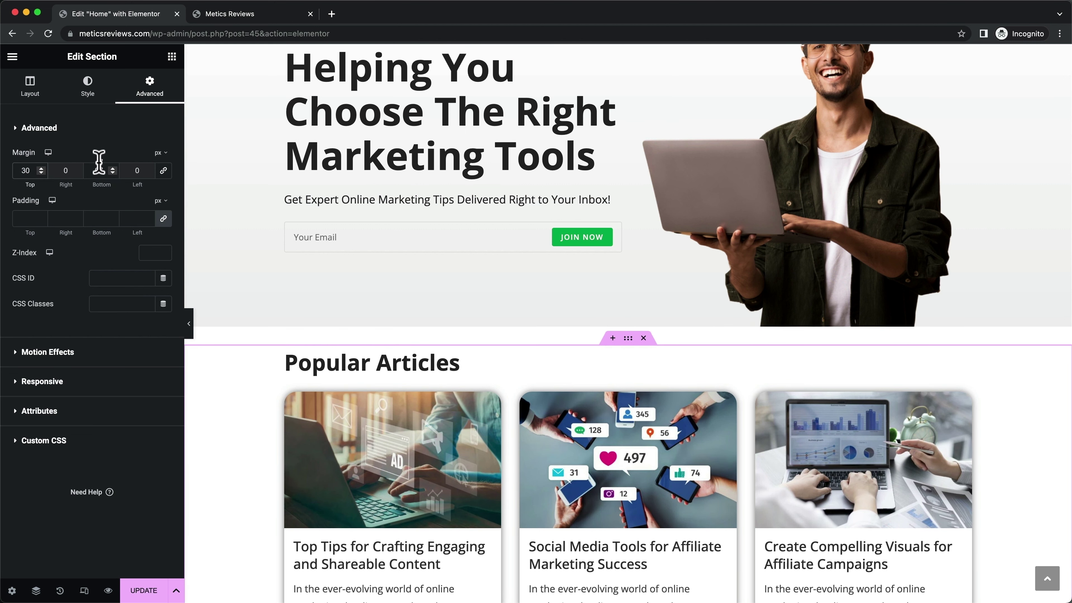